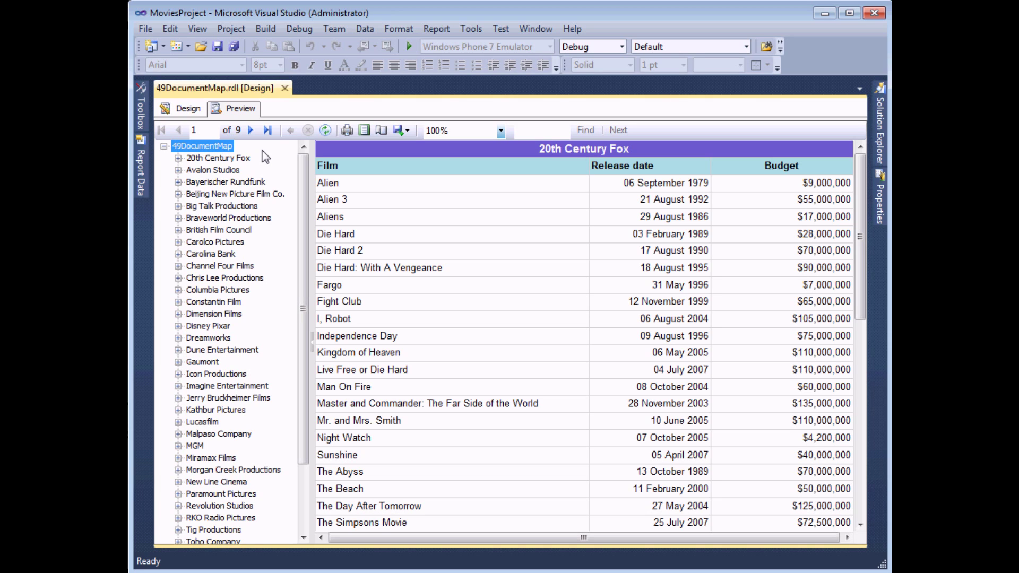
- Expand 20th Century Fox in the document map and jump to the True Lies row
click(179, 159)
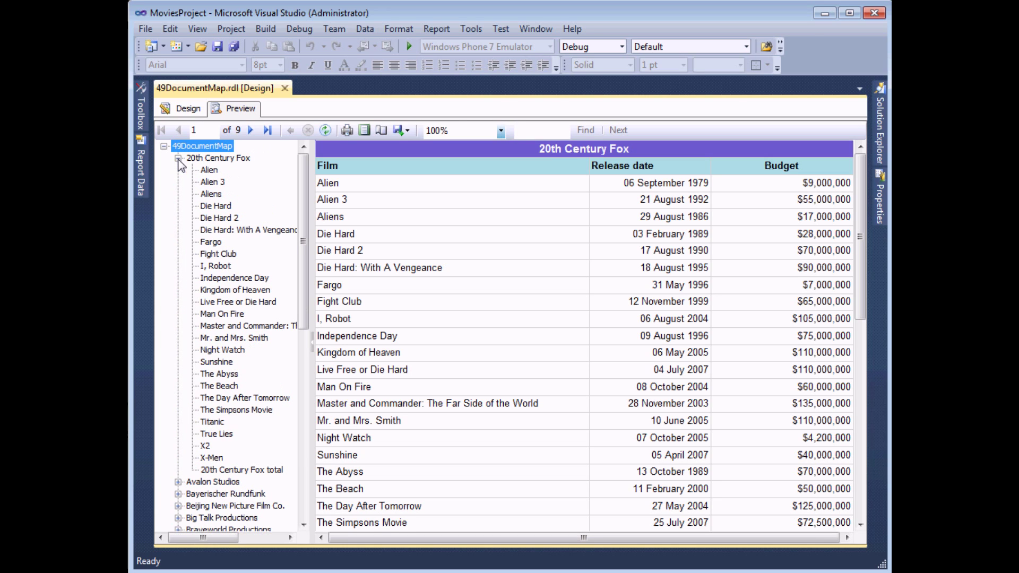
click(215, 434)
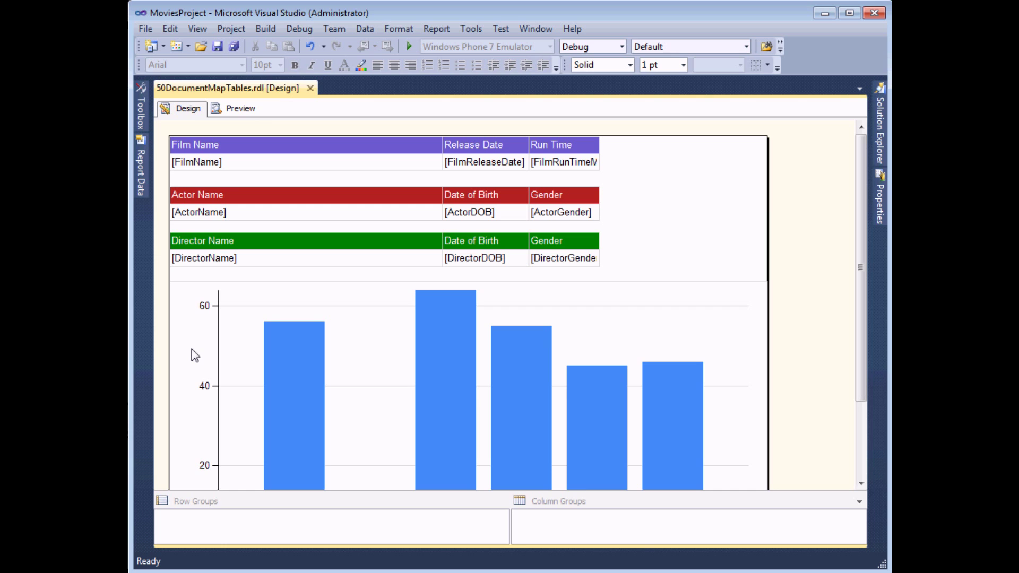
click(240, 109)
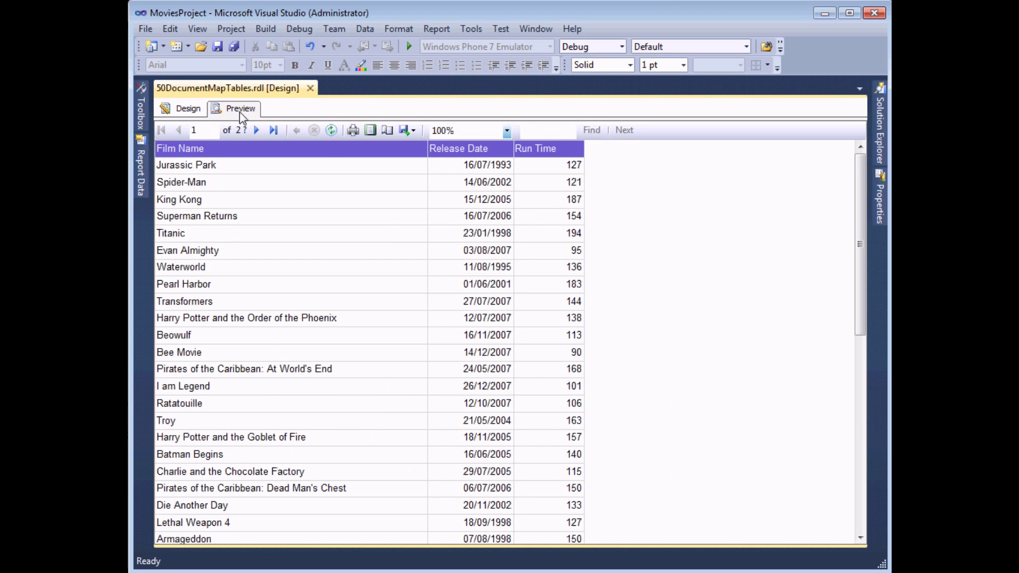
click(256, 131)
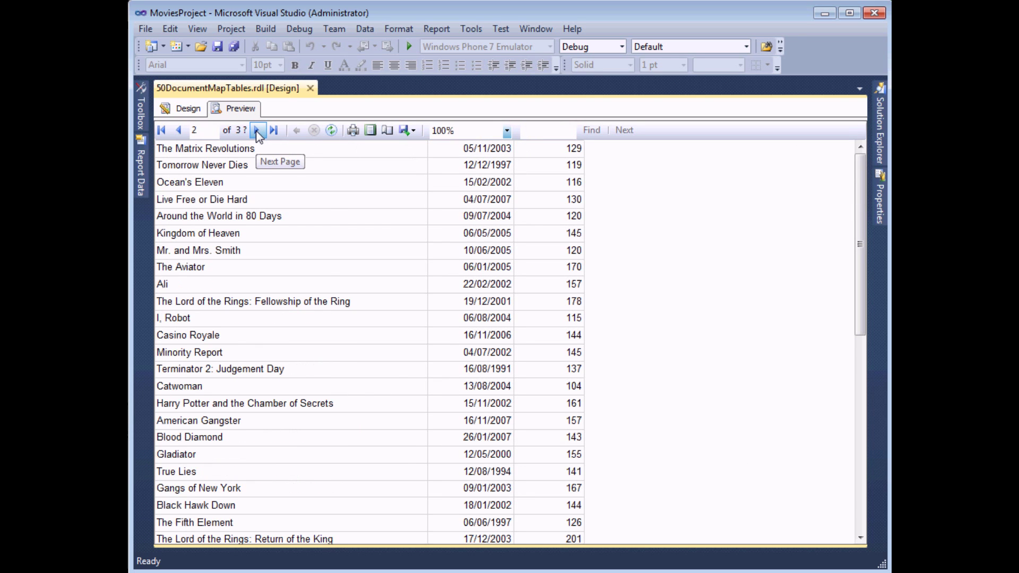
click(257, 130)
click(257, 131)
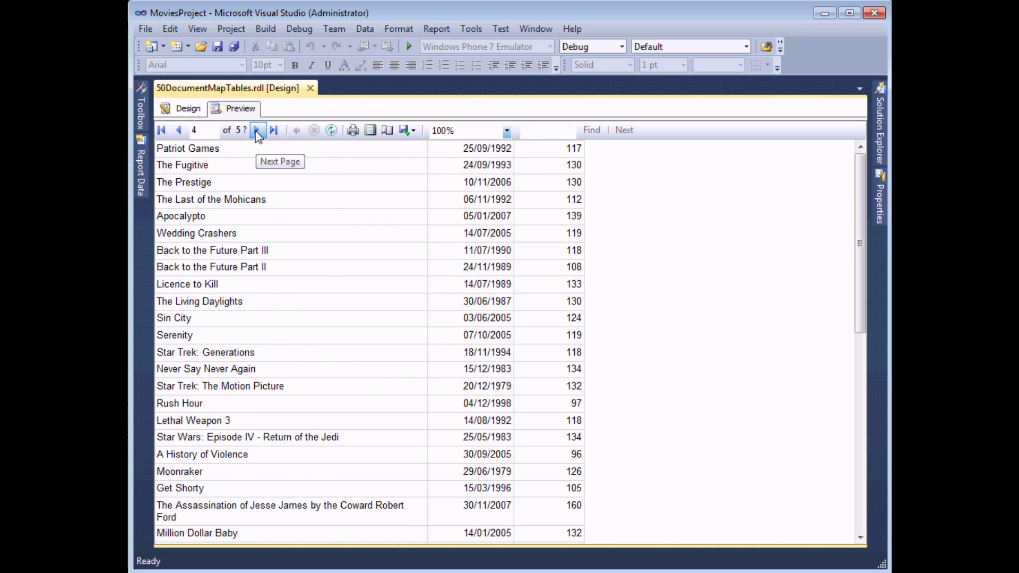
click(257, 133)
click(257, 133)
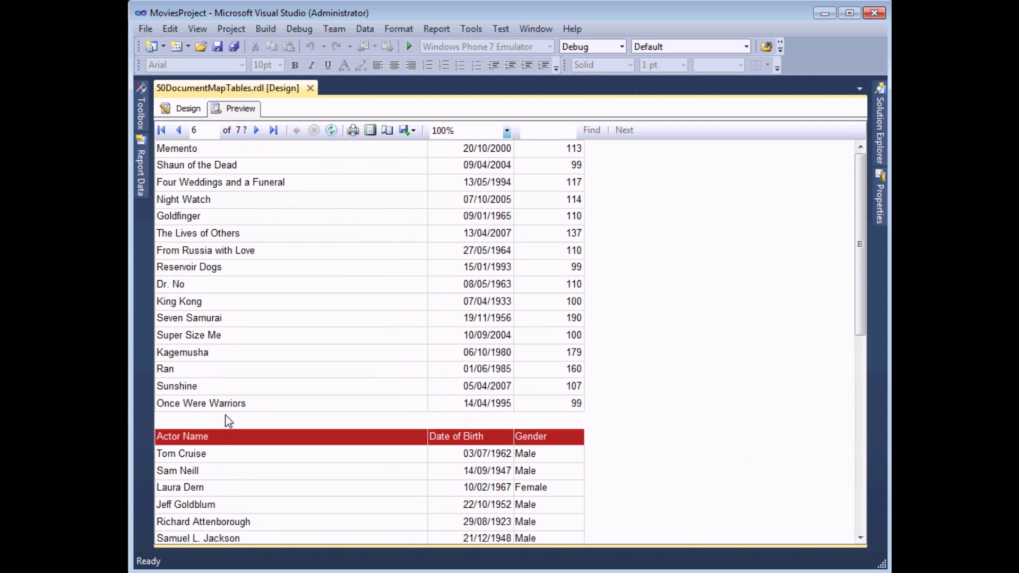
click(257, 130)
click(257, 131)
click(258, 131)
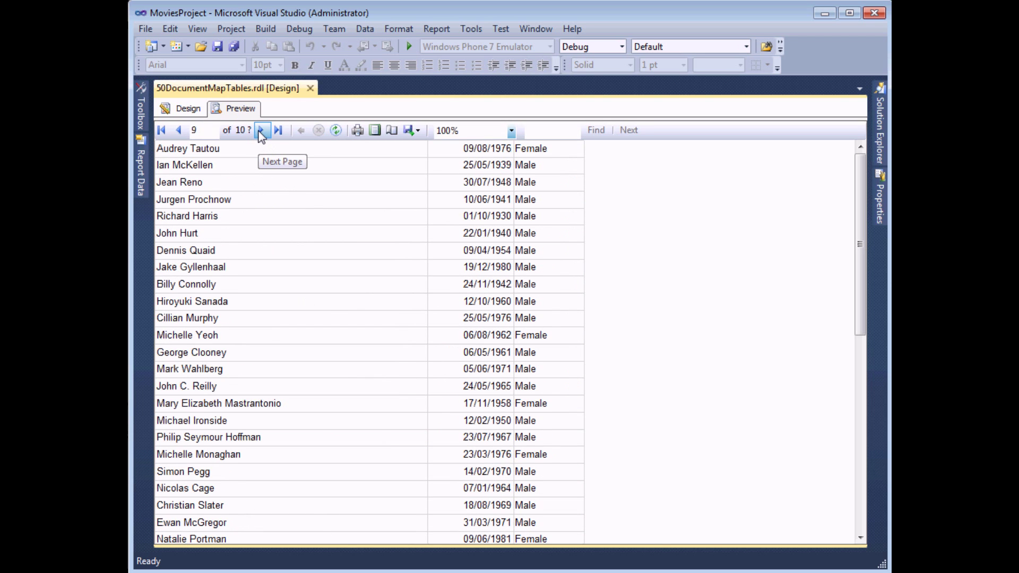
click(257, 131)
click(258, 131)
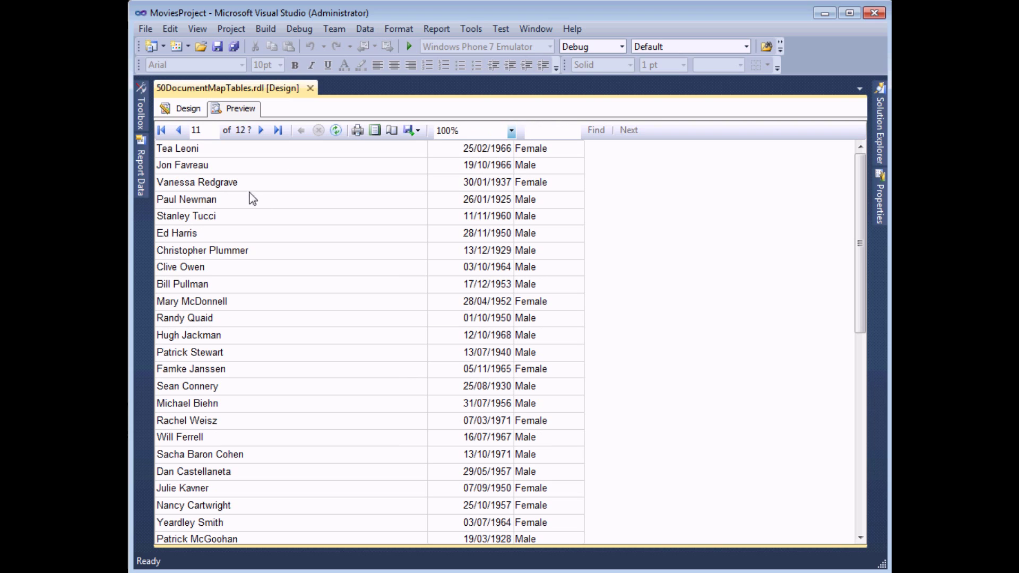
click(181, 108)
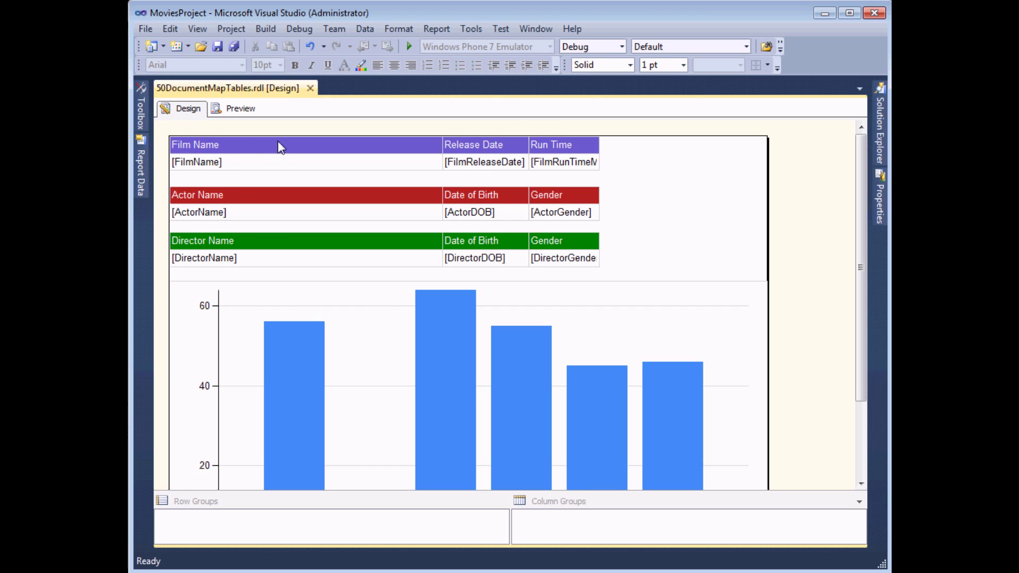
- Select the whole film table Tablix1 and pin its Properties window open
click(269, 150)
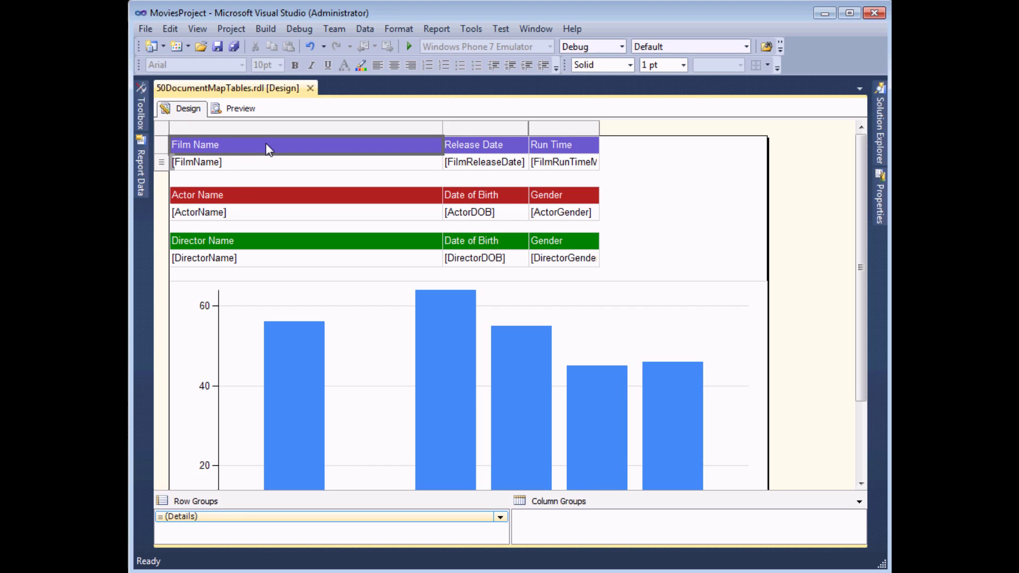
click(162, 132)
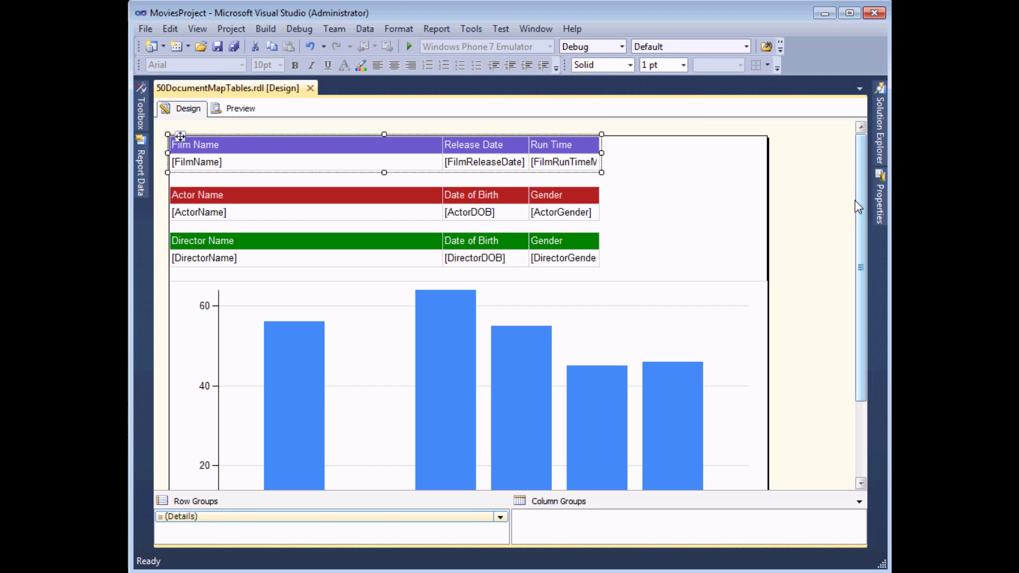
click(878, 200)
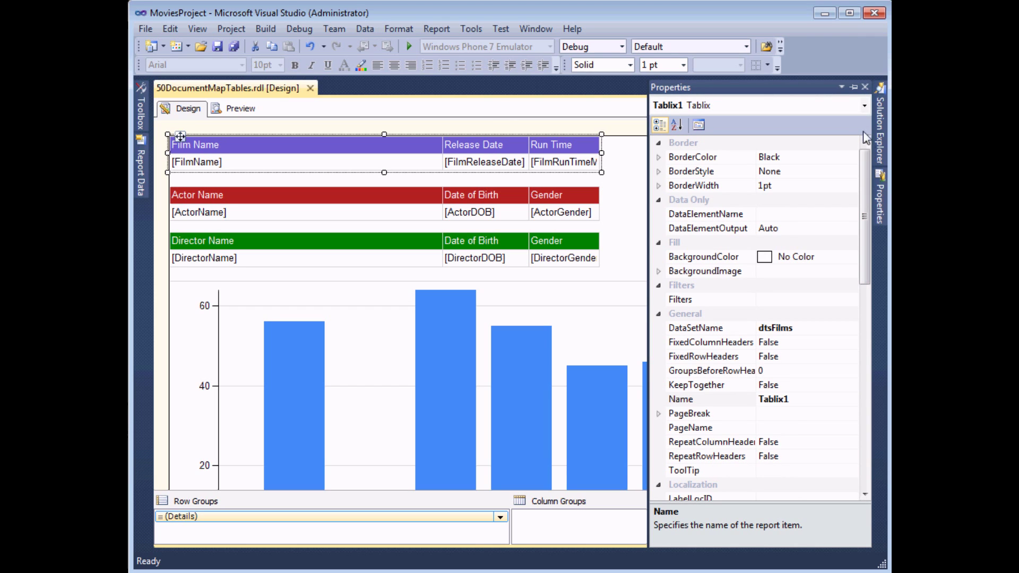
click(855, 88)
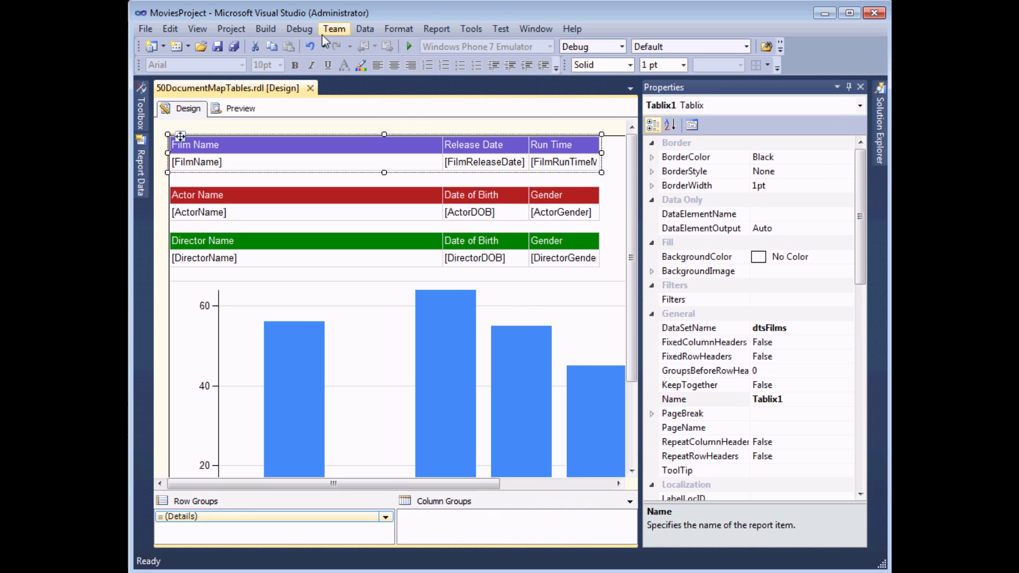
click(197, 29)
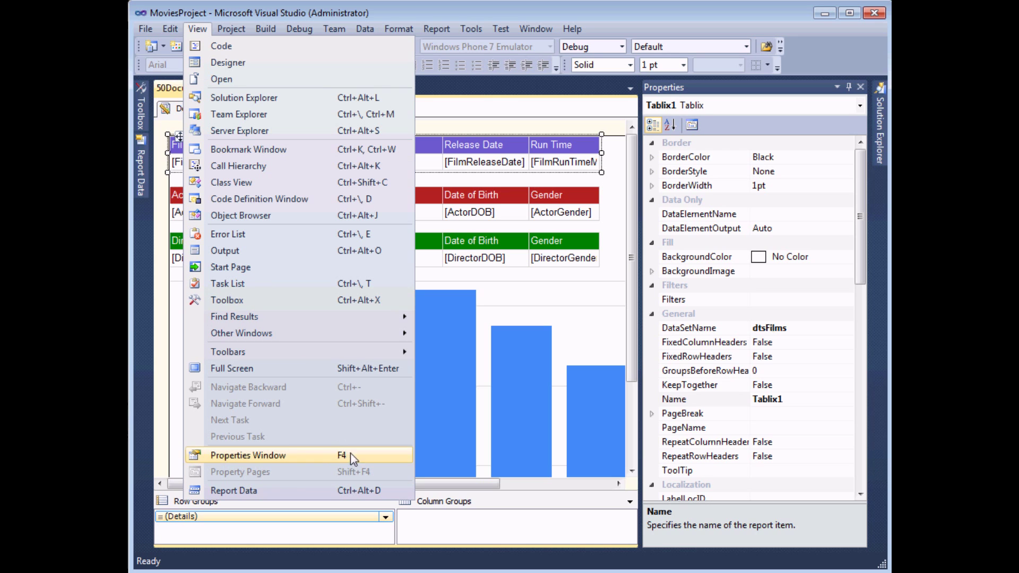
- Set the film table's DocumentMapLabel property to 'Film list'
click(862, 197)
drag(861, 198, 865, 375)
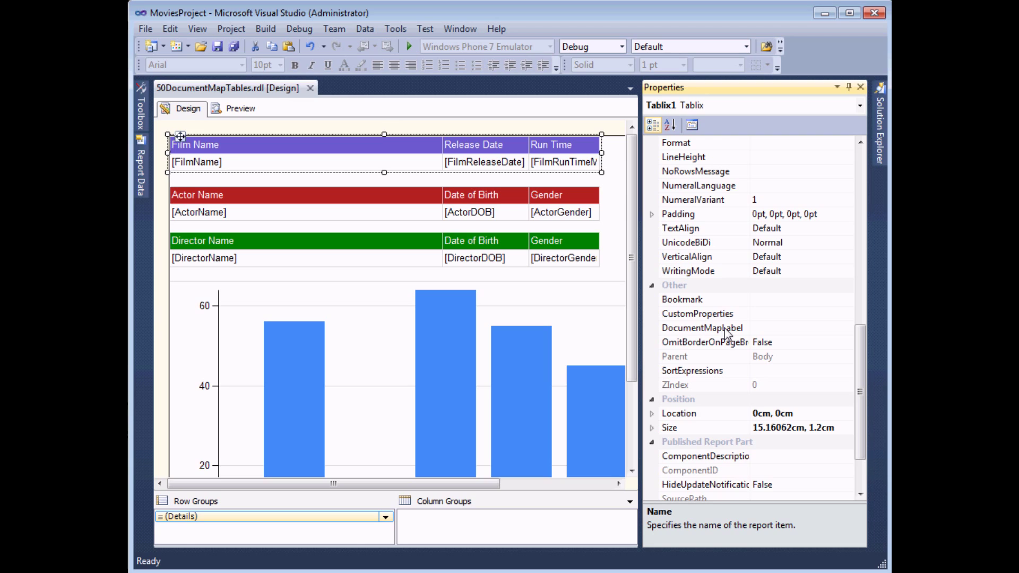
click(766, 328)
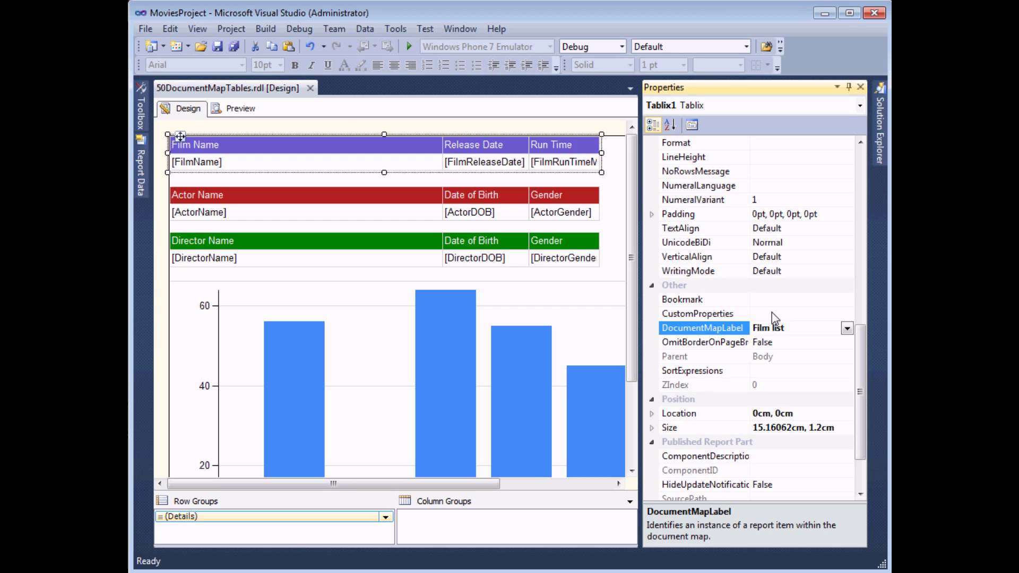
- Set the actor and director tables' DocumentMapLabel to 'Actor list' and 'Director list'
click(251, 200)
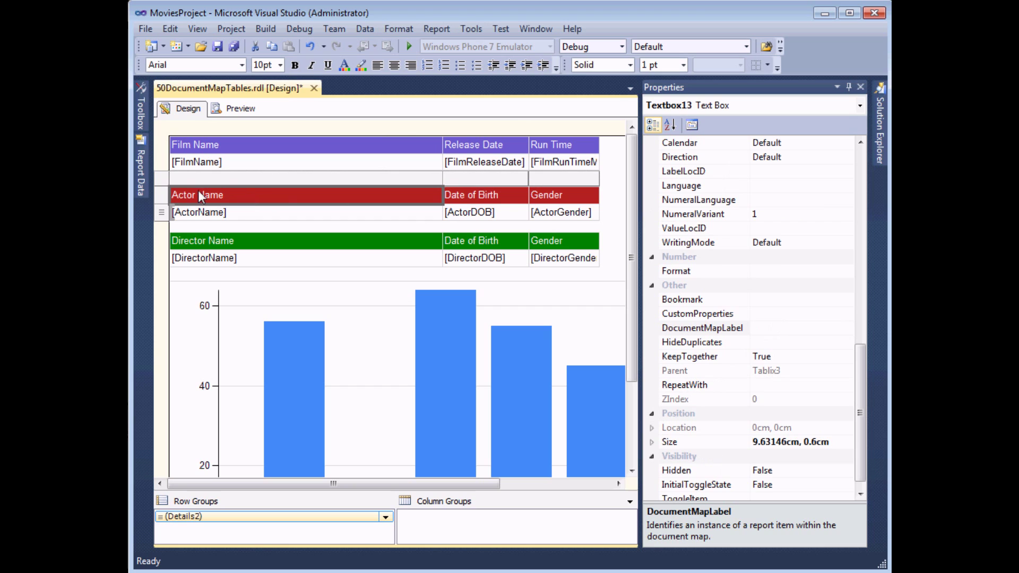
click(162, 178)
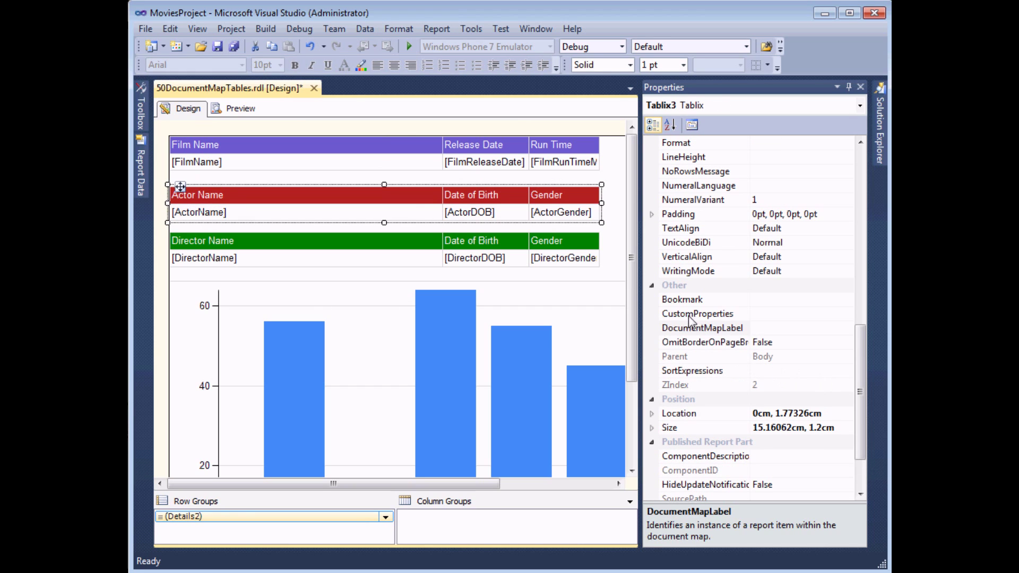
click(774, 327)
text(Act)
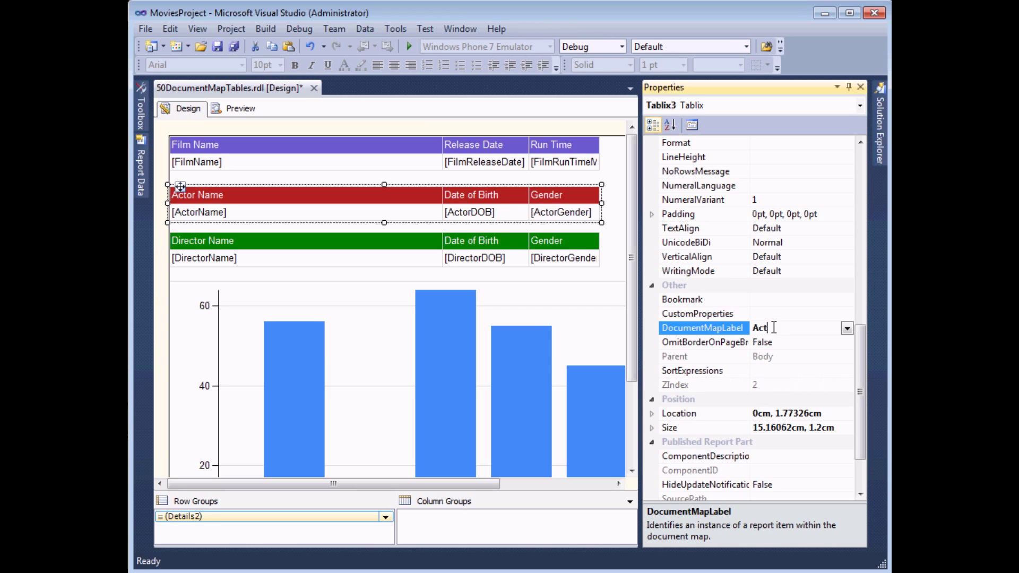
text(or list)
click(172, 237)
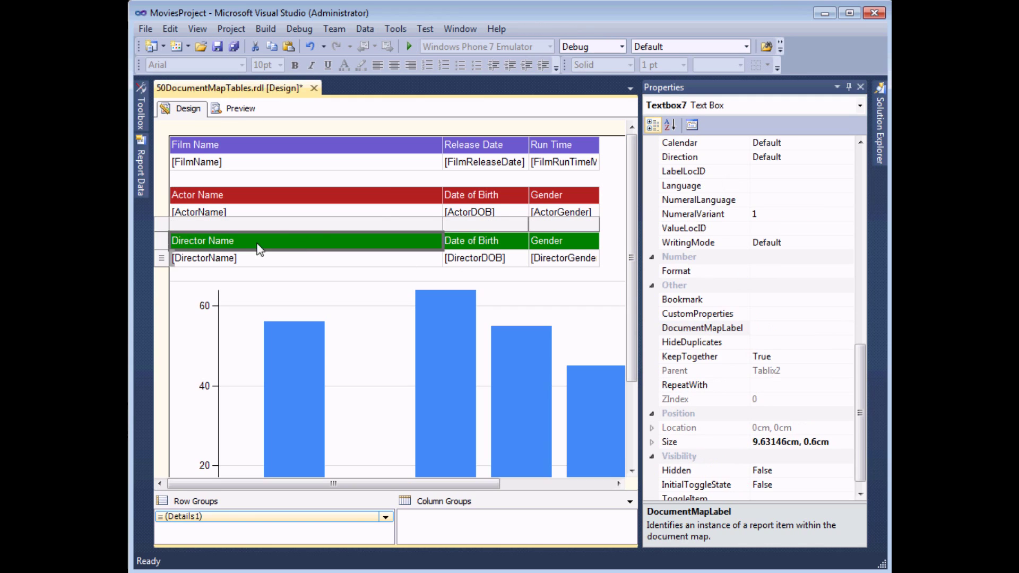
click(170, 229)
click(777, 329)
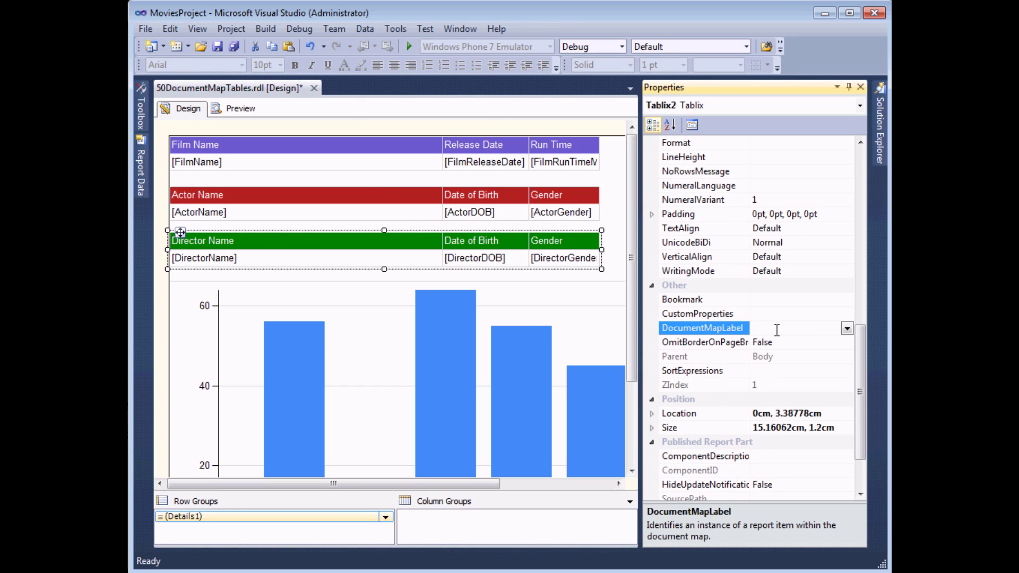
text(Director list)
- Give the chart the document map label 'Chart' and unpin the Properties window
click(185, 294)
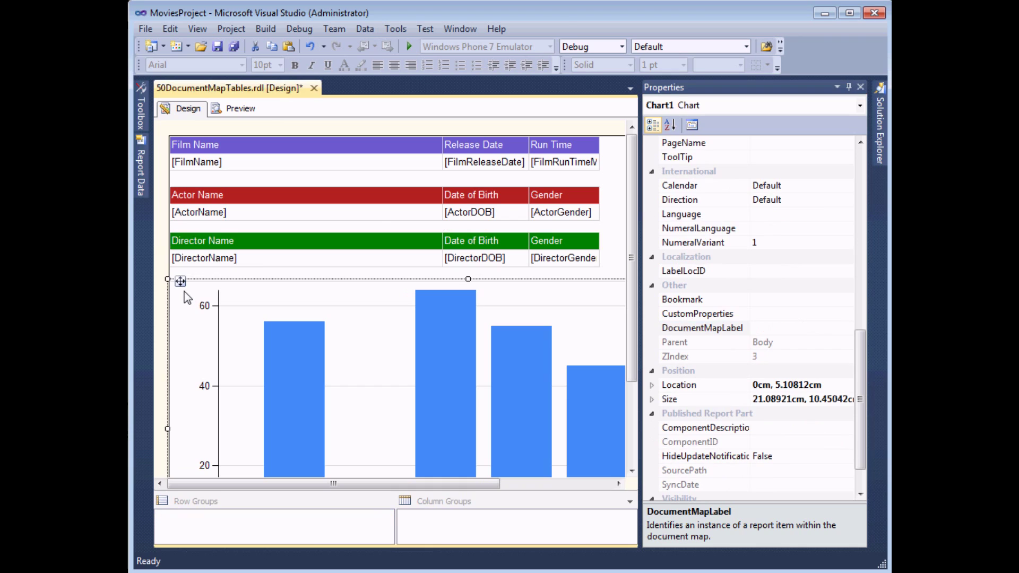
click(785, 327)
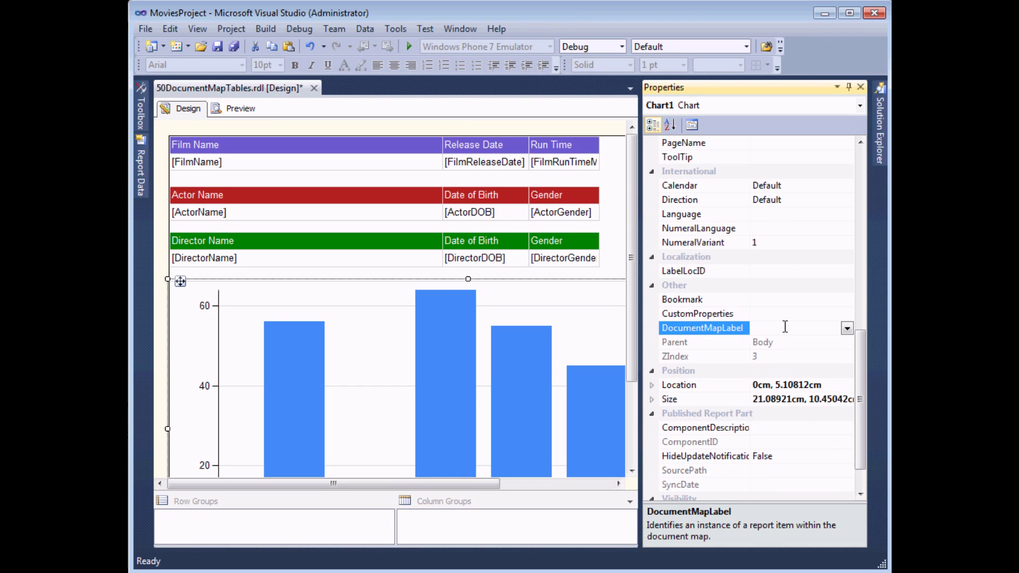
text(Chart)
click(849, 87)
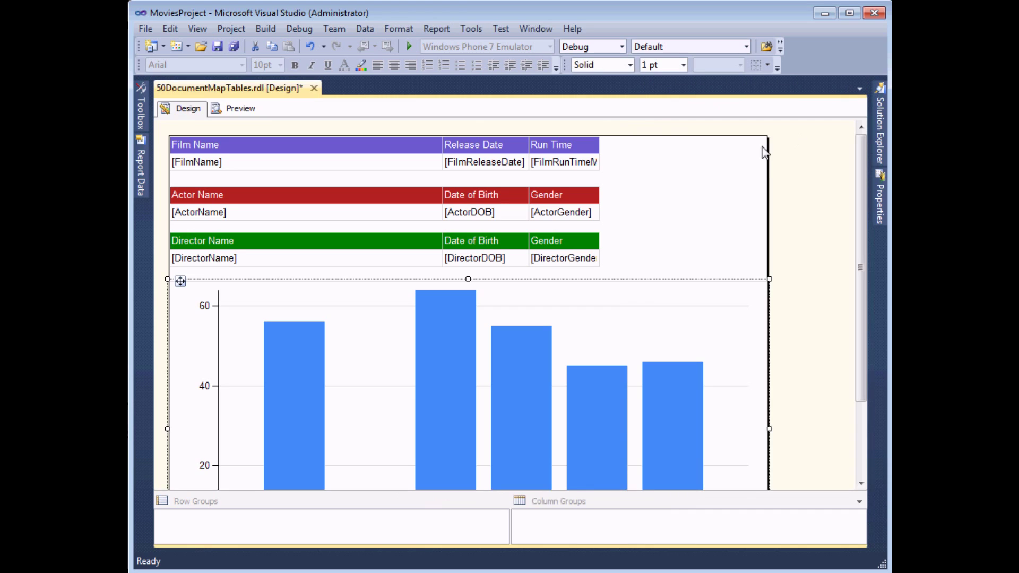
- Preview the report and jump through the Actor list, Director list, Chart and Film list entries
click(237, 109)
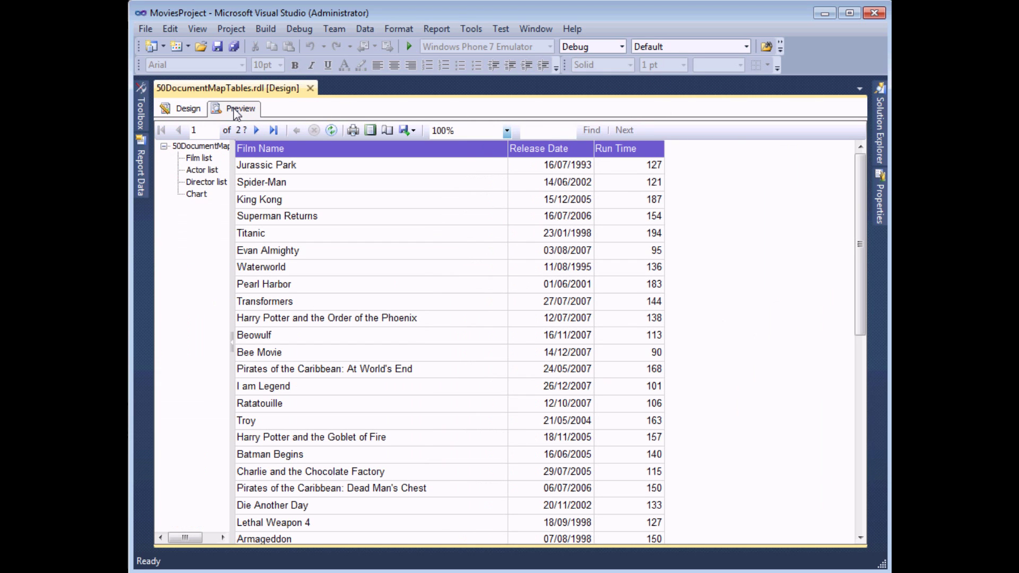
drag(232, 186, 262, 185)
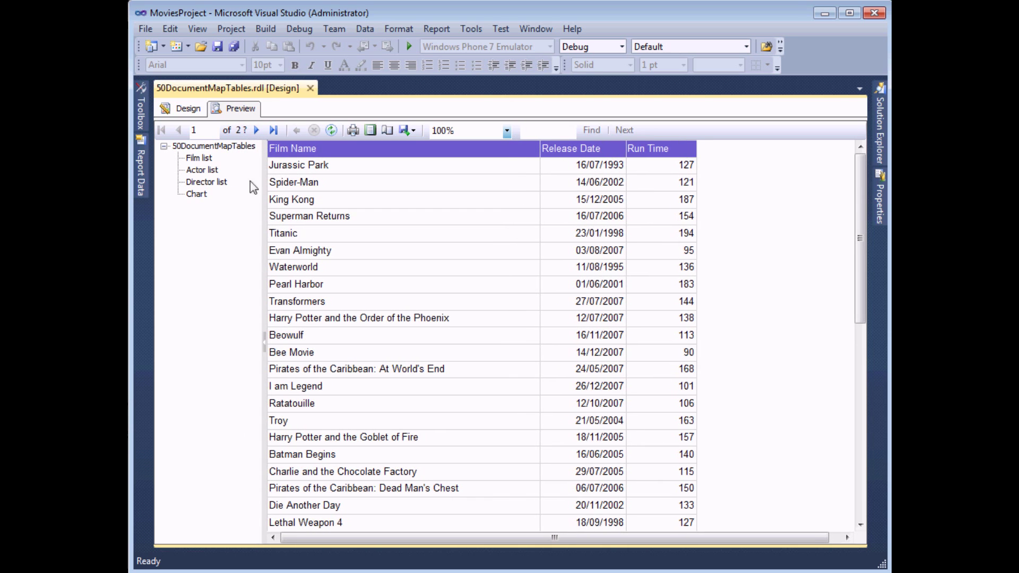
click(207, 172)
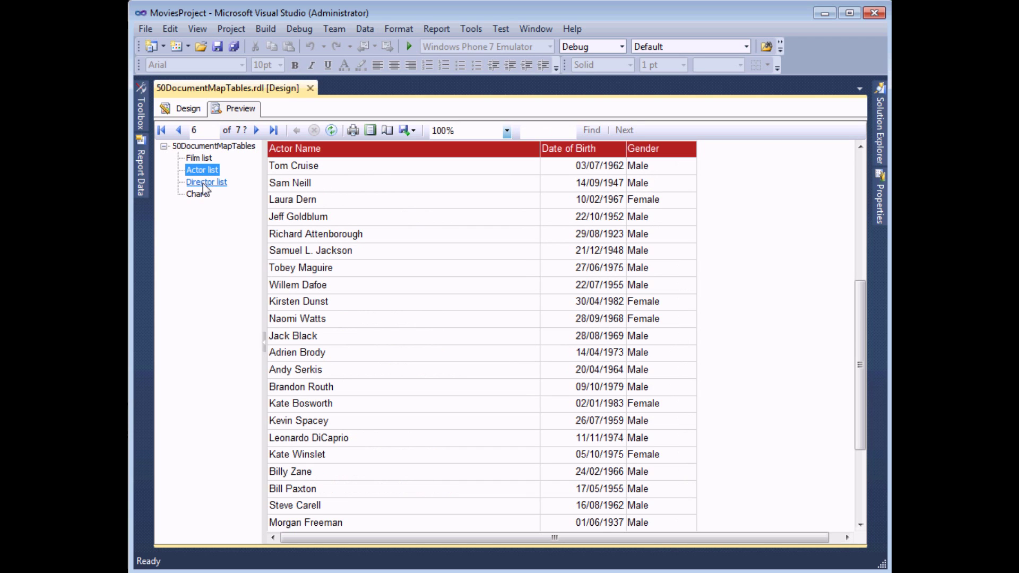
click(203, 183)
click(196, 194)
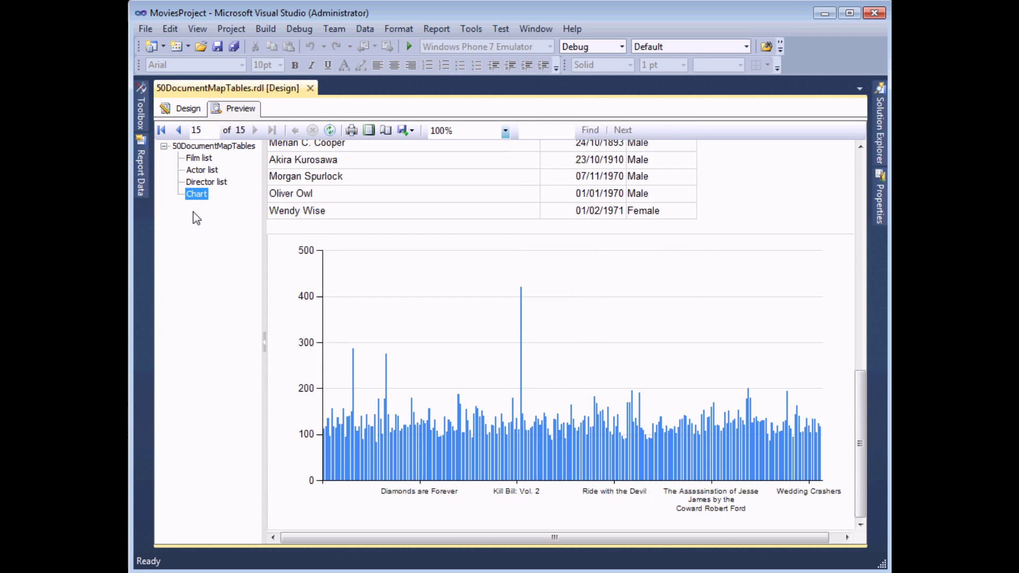
click(193, 159)
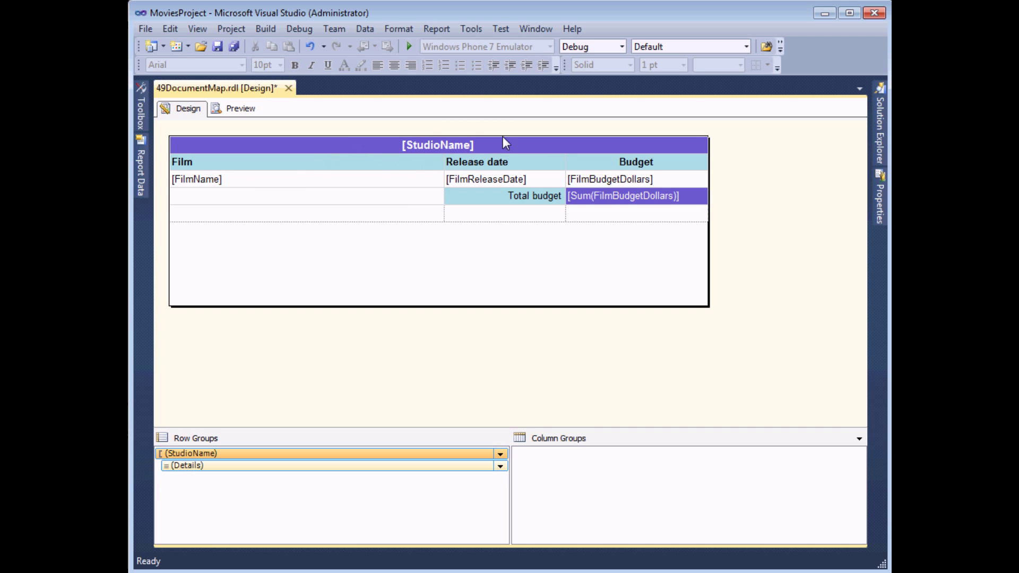
click(238, 112)
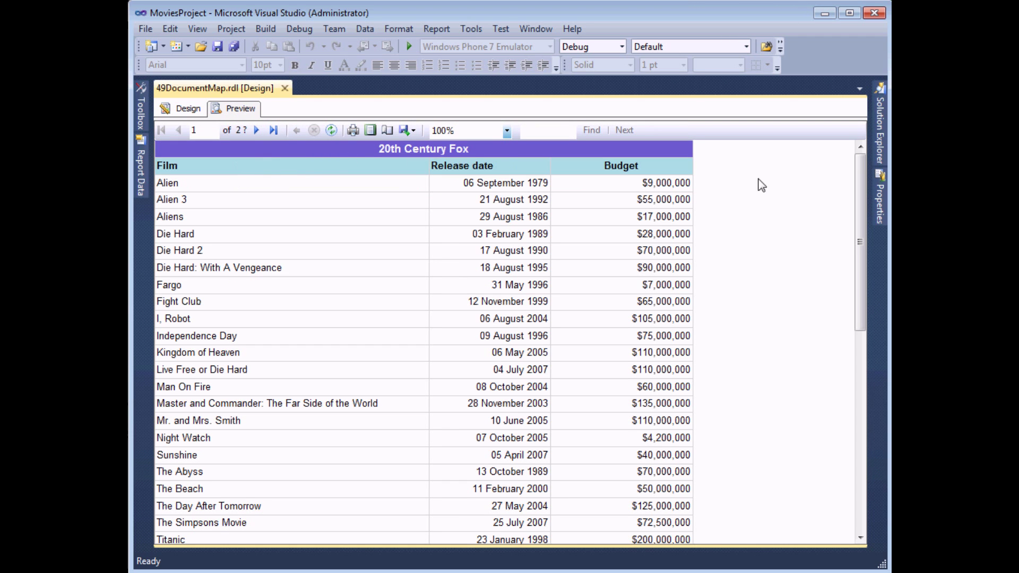
drag(860, 182, 855, 282)
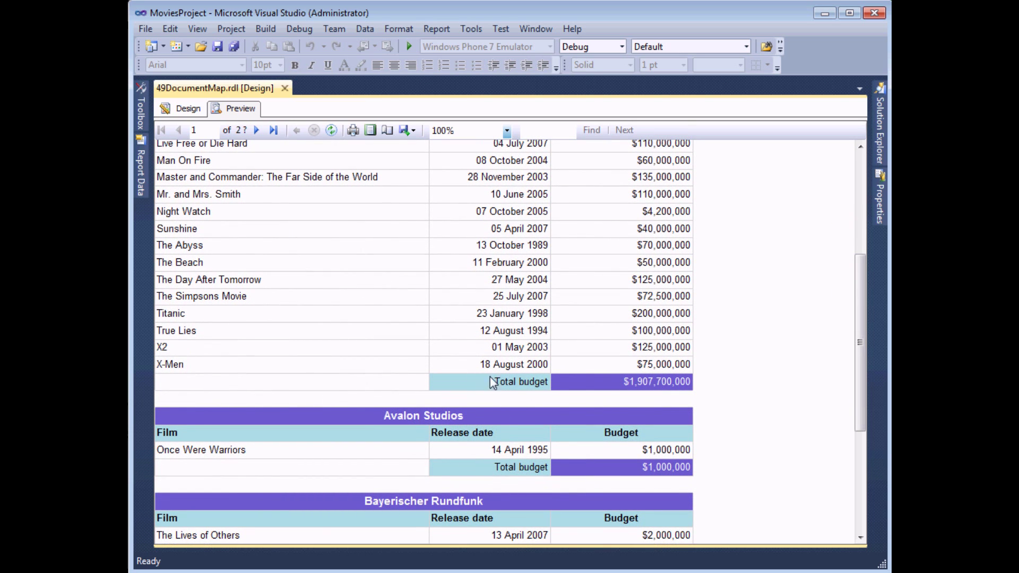
drag(860, 335, 864, 416)
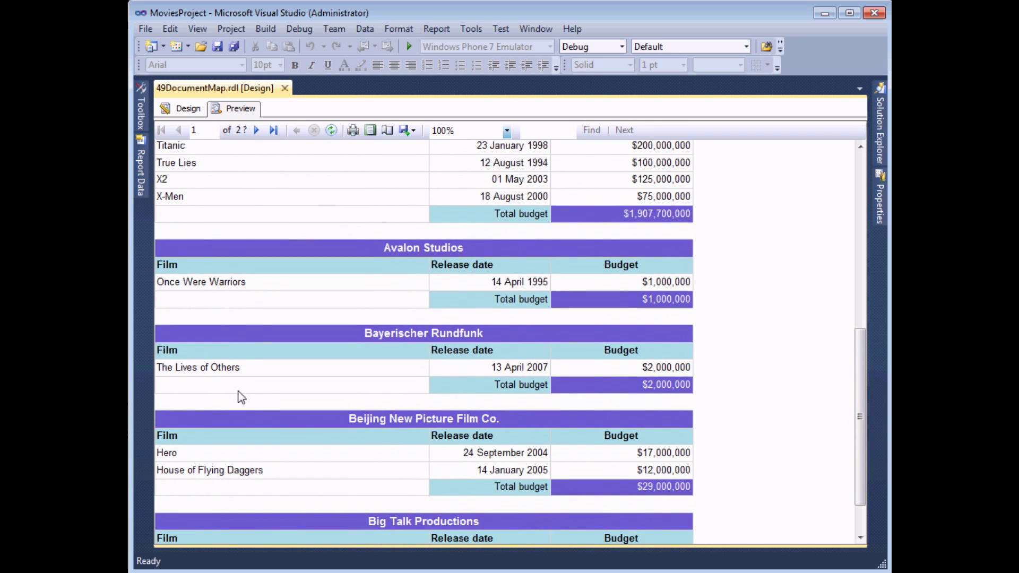
drag(860, 423, 875, 256)
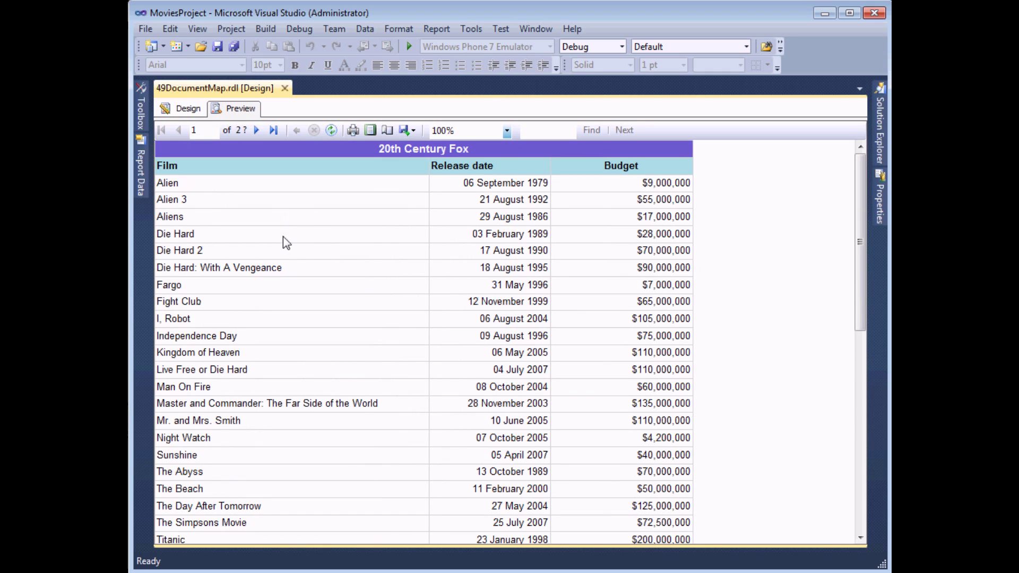
click(186, 111)
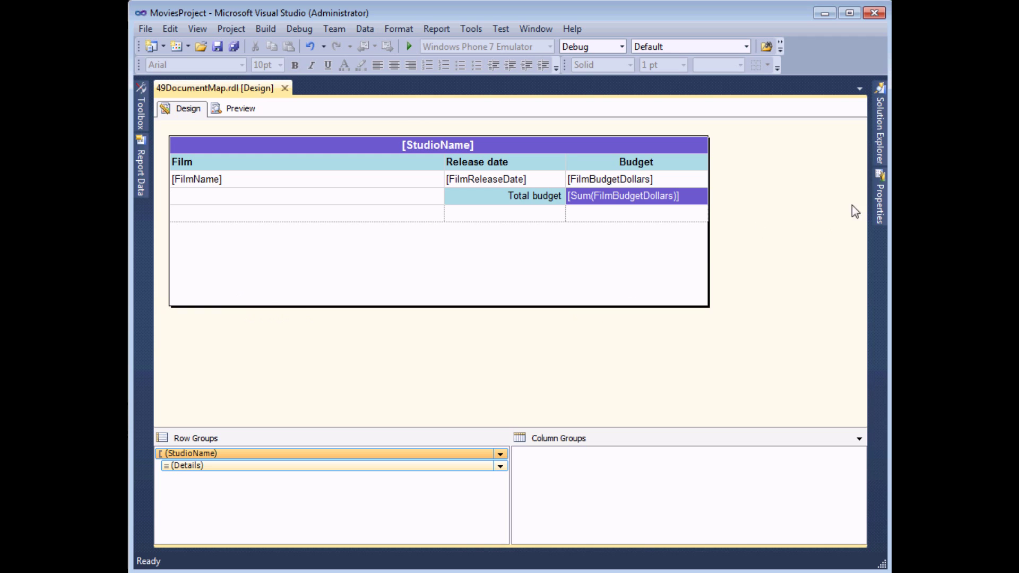
- Set the StudioName row group's advanced Document map option to [StudioName]
click(877, 207)
right_click(276, 454)
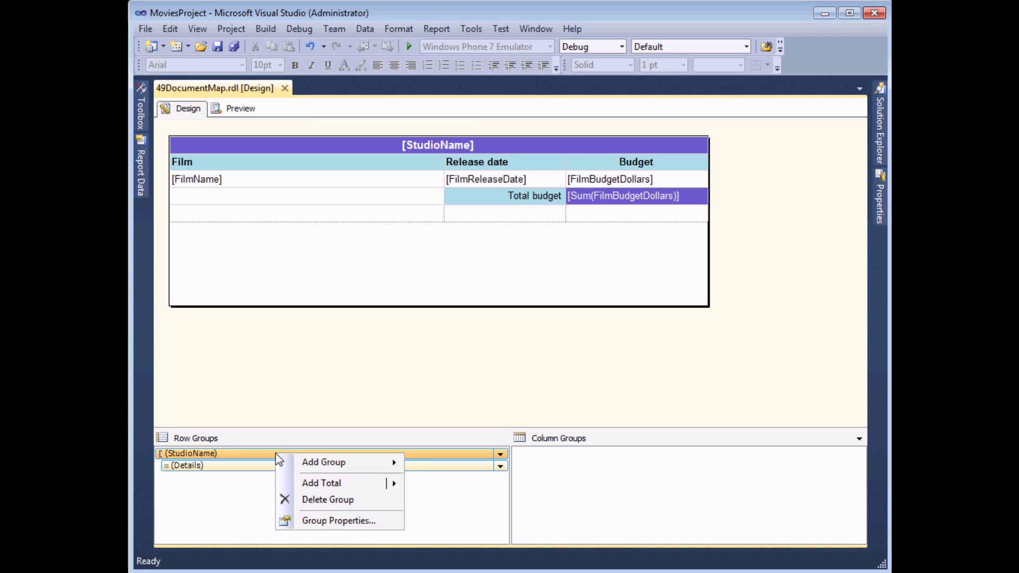
click(330, 521)
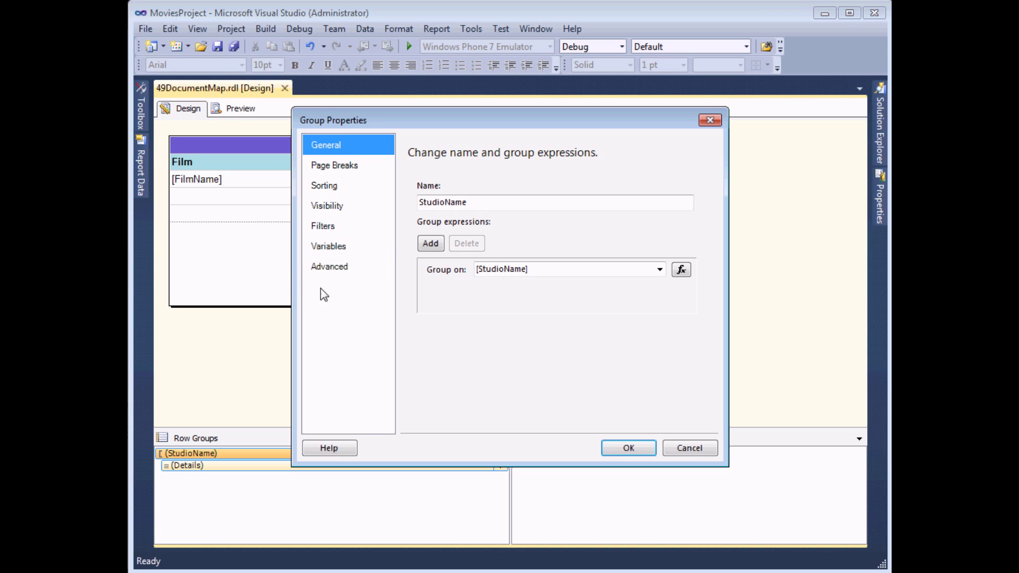
click(320, 272)
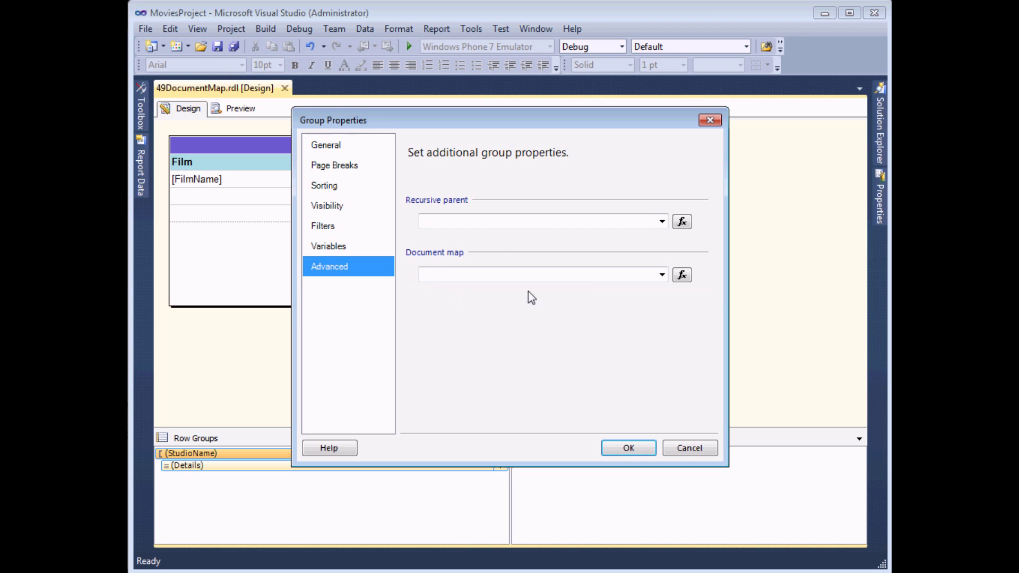
click(662, 275)
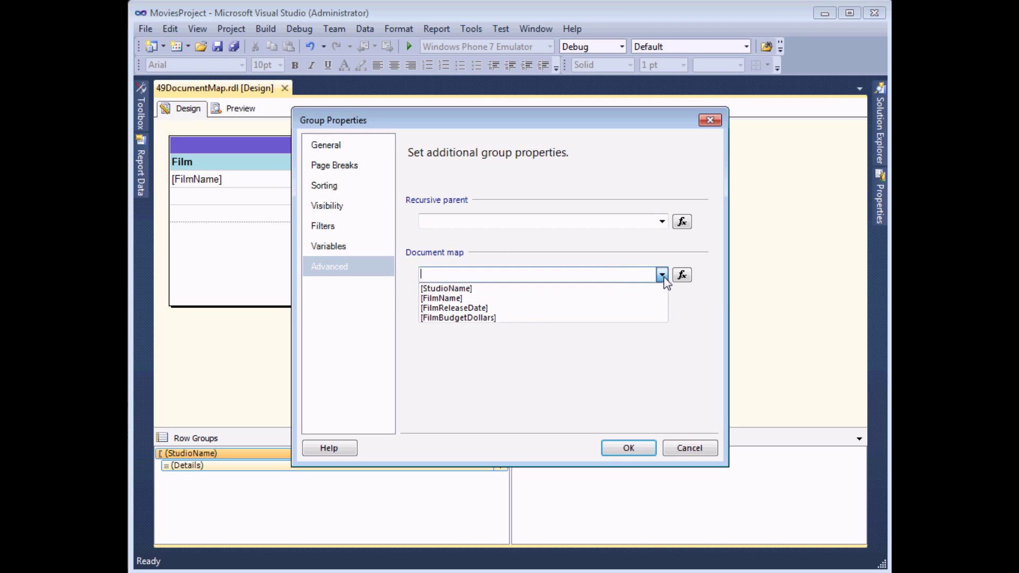
click(475, 289)
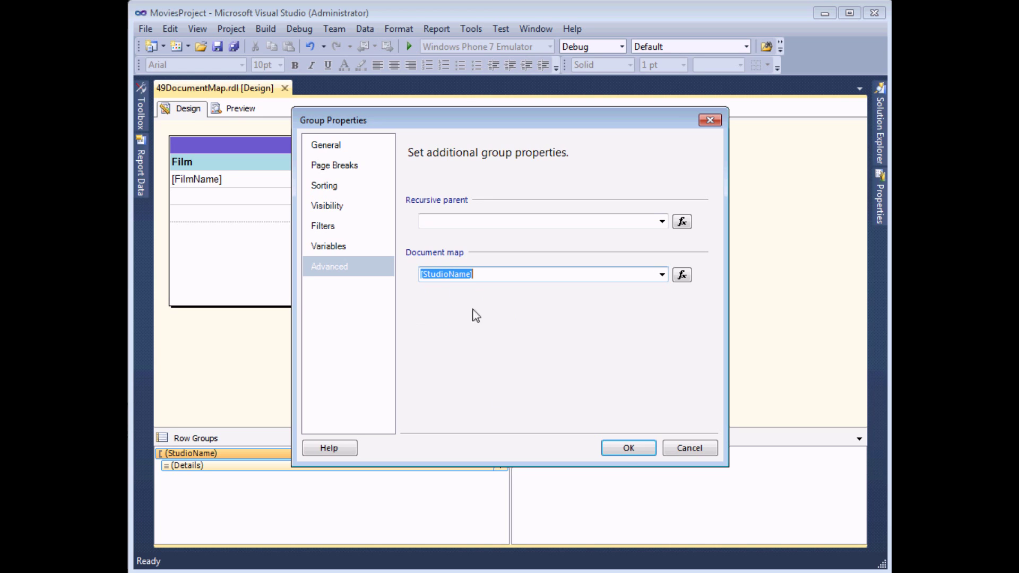
click(628, 448)
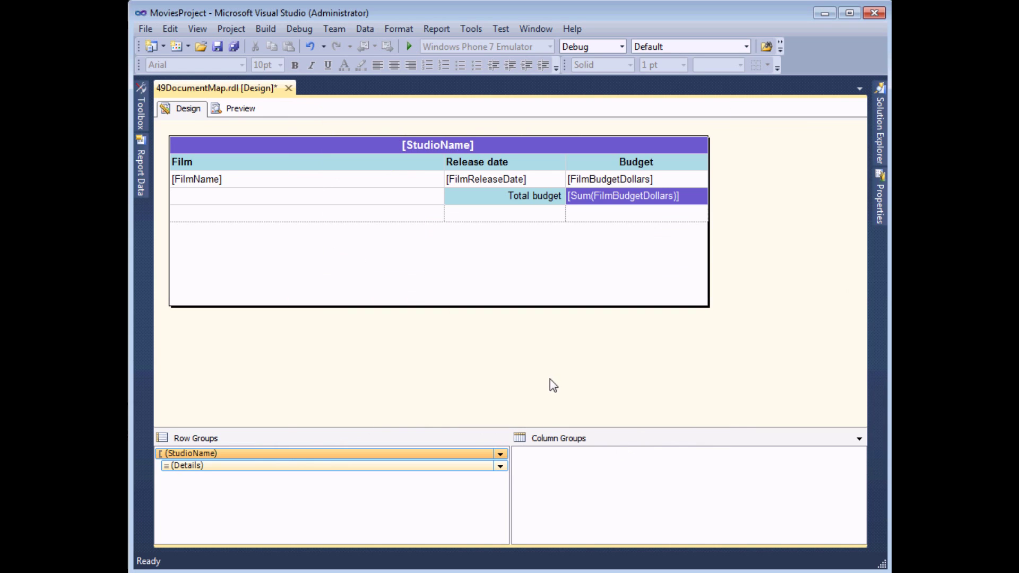
click(240, 109)
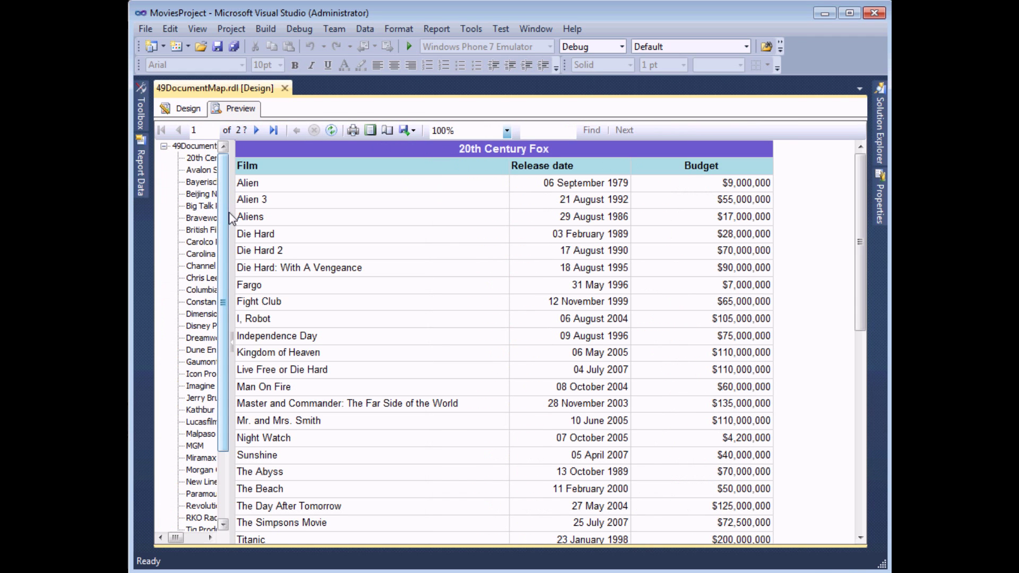
drag(231, 217, 308, 217)
click(237, 197)
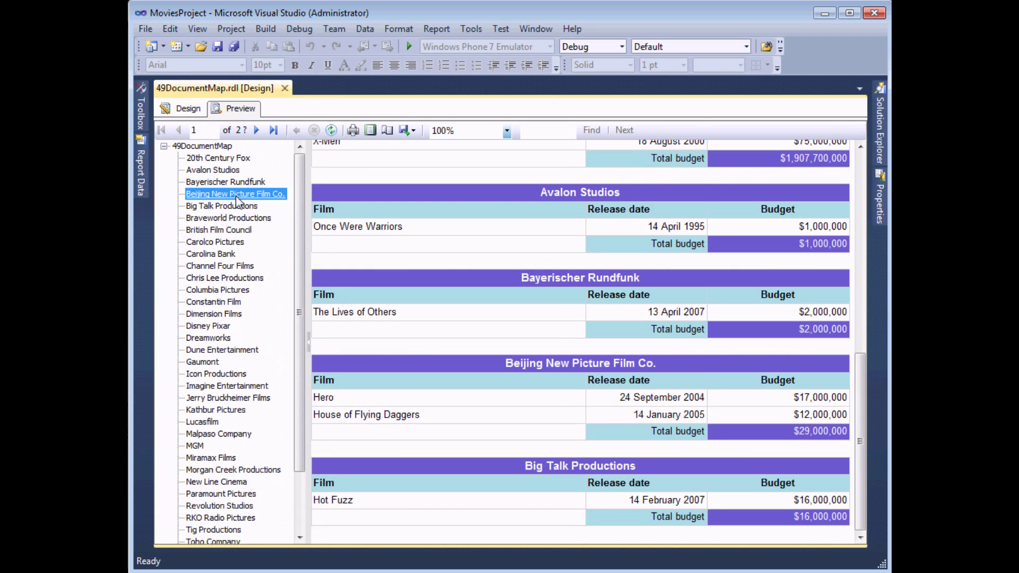
click(204, 352)
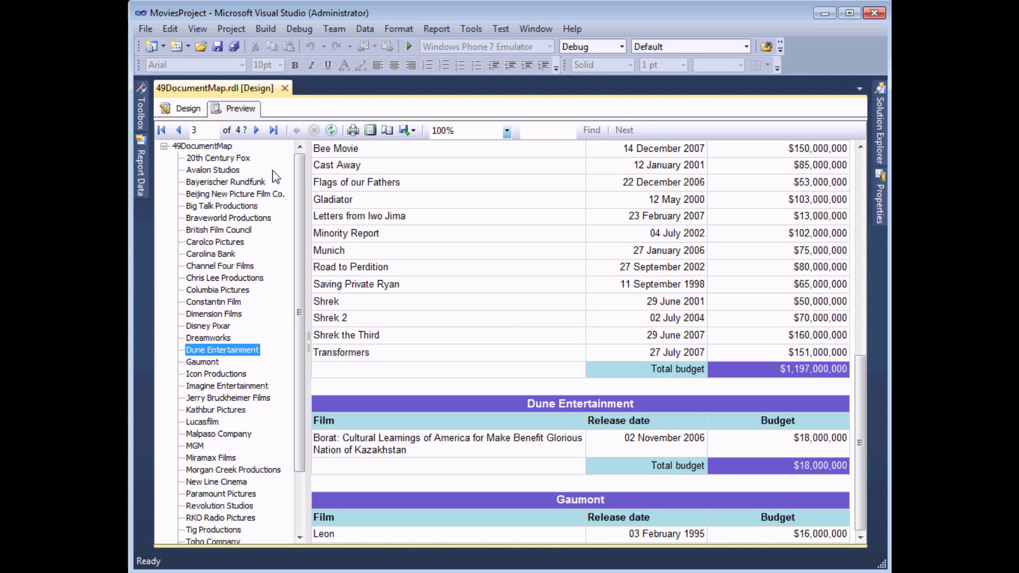
click(181, 110)
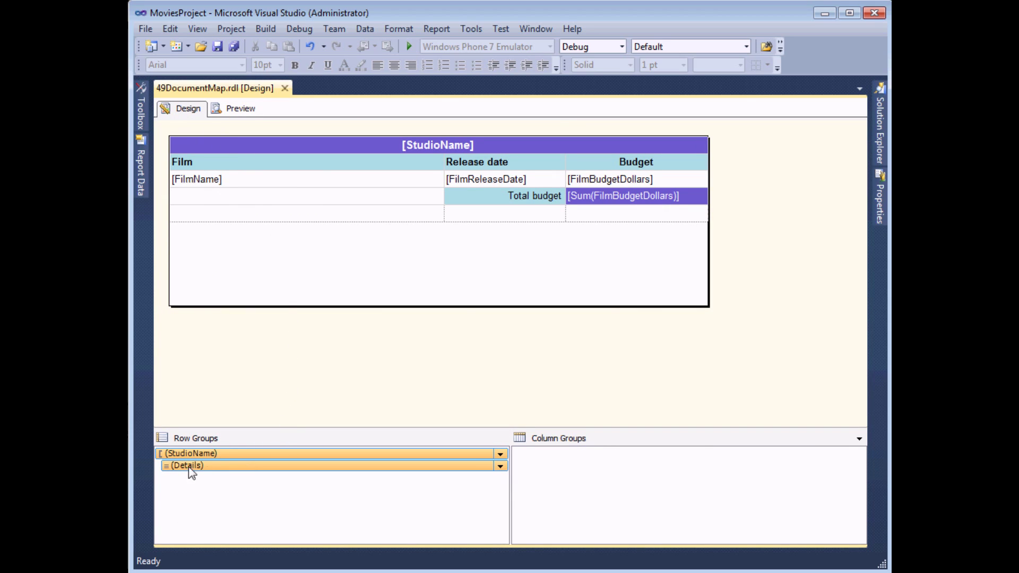
- Set the Details group's Document map to [FilmName] and preview the nested film entries
right_click(213, 464)
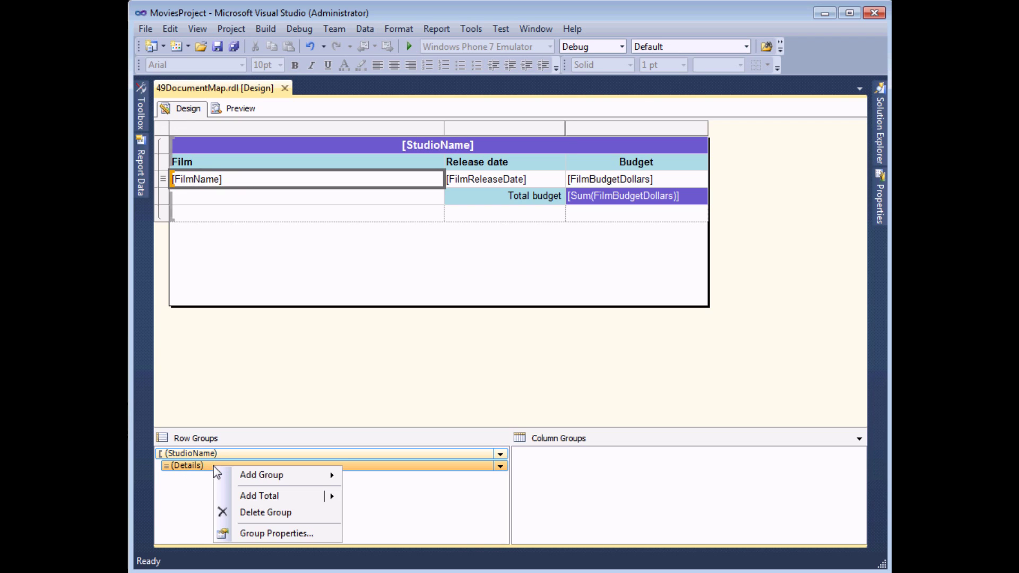
click(248, 534)
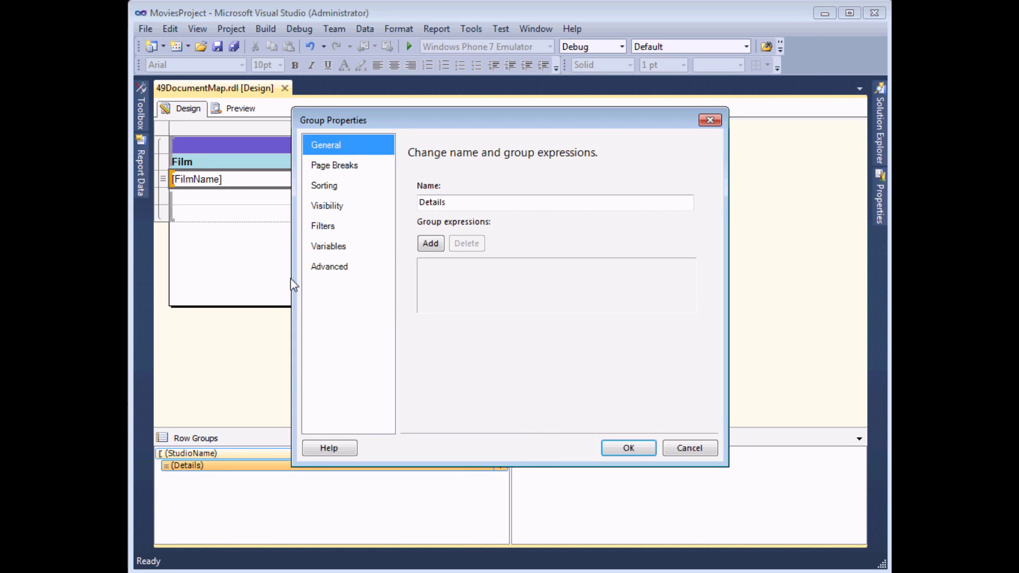
click(322, 265)
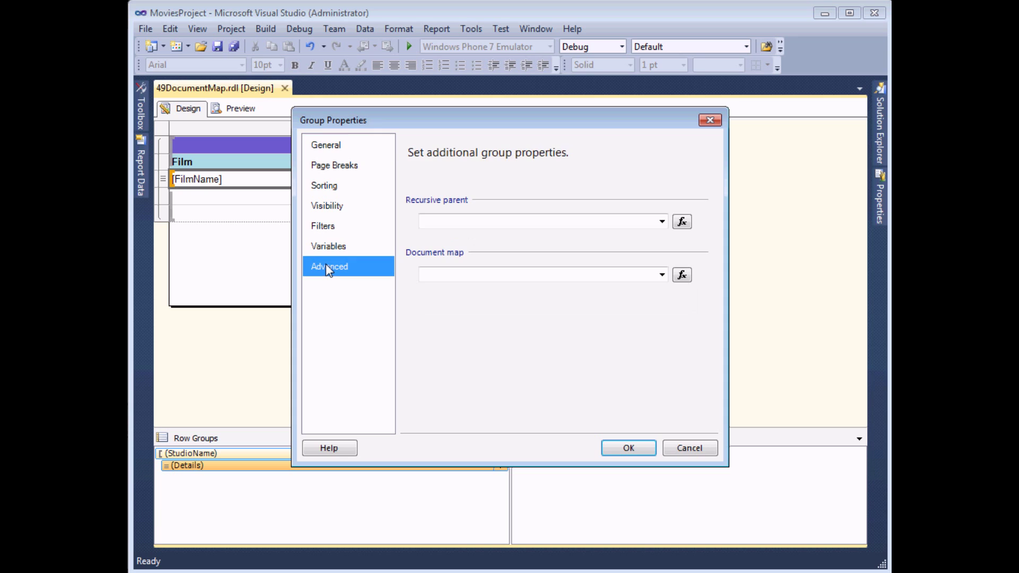
click(663, 276)
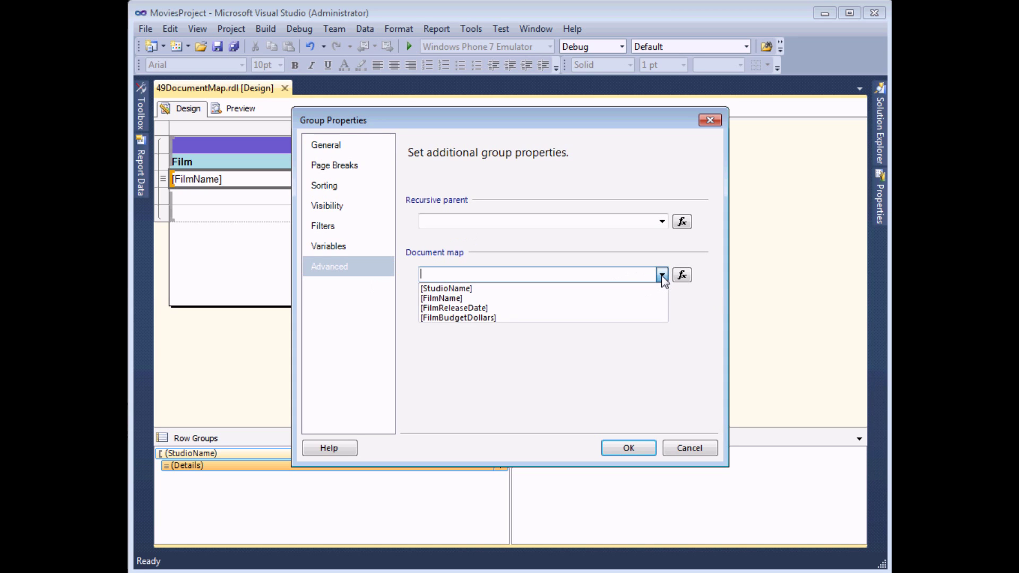
click(456, 299)
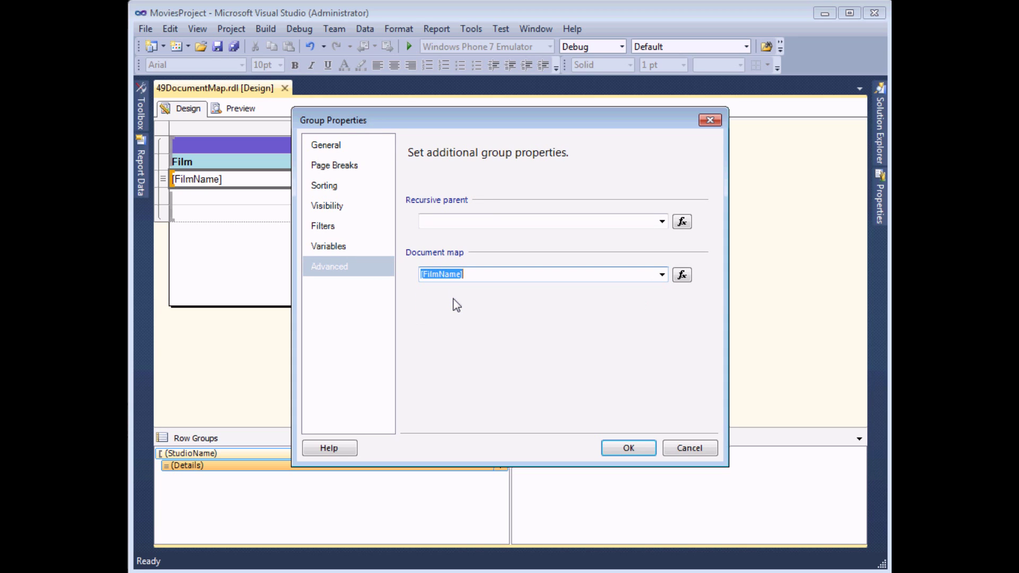
click(617, 448)
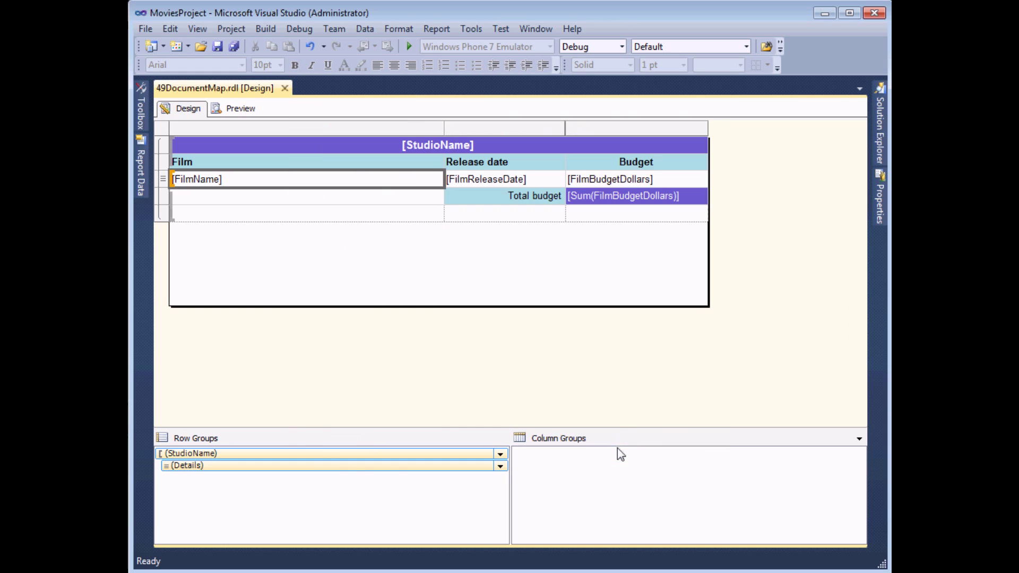
click(243, 112)
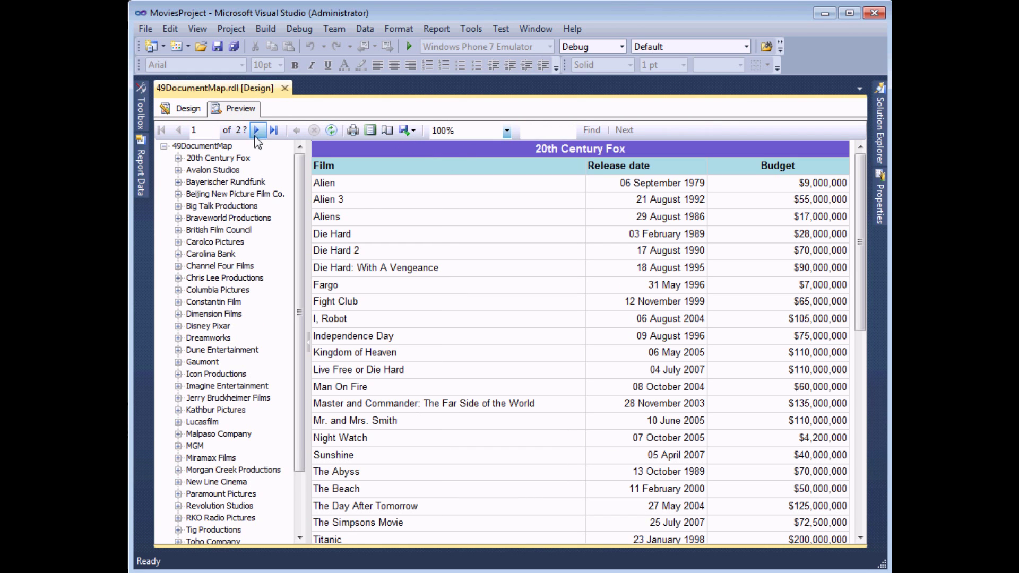
- Expand 20th Century Fox, jump to True Lies, then return to the Design view
click(179, 158)
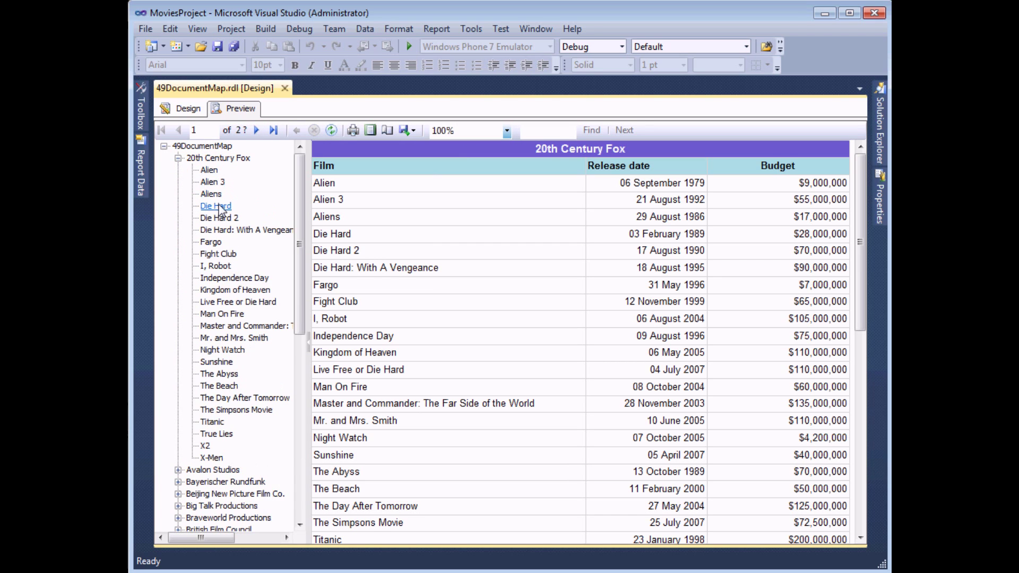
click(211, 437)
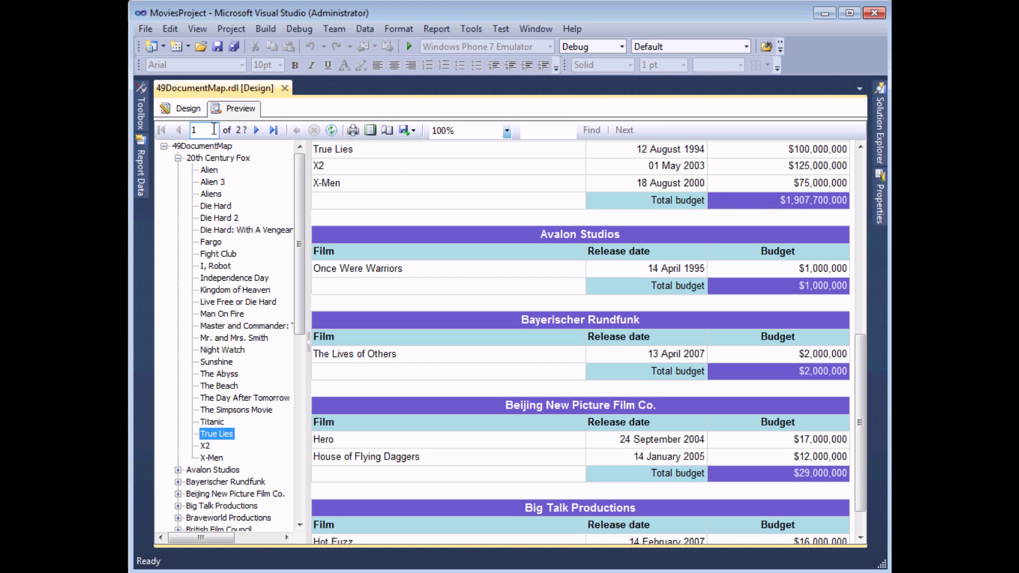
click(184, 110)
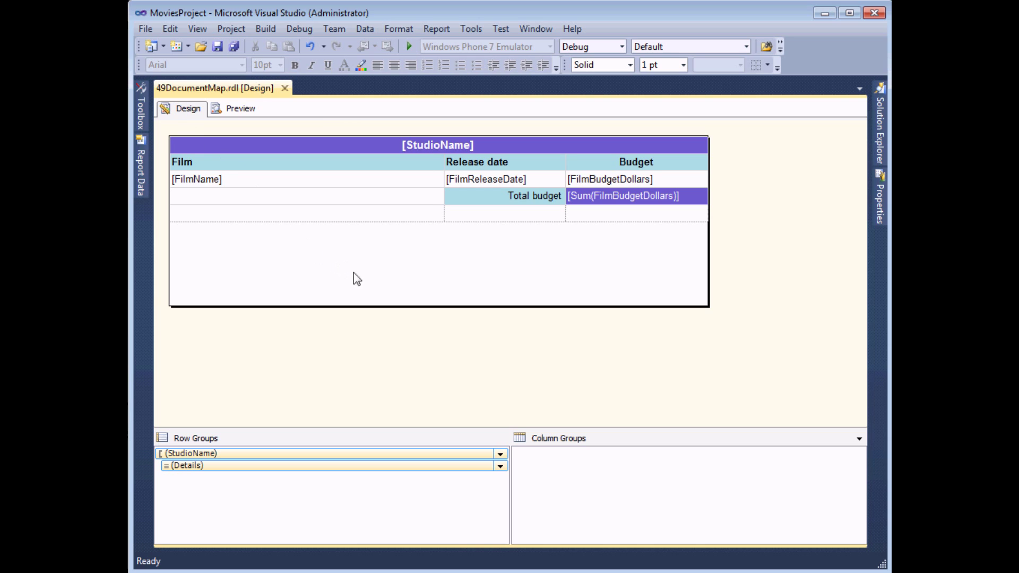
- Pin Properties, select the blank total-row cell Textbox10 and start an expression for its DocumentMapLabel
mouse_move(881, 203)
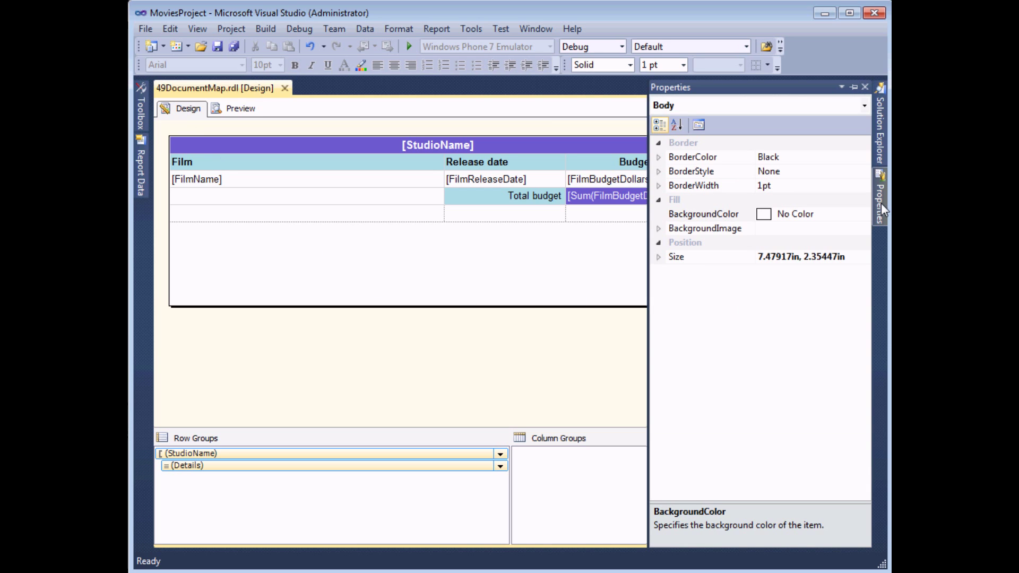
click(853, 87)
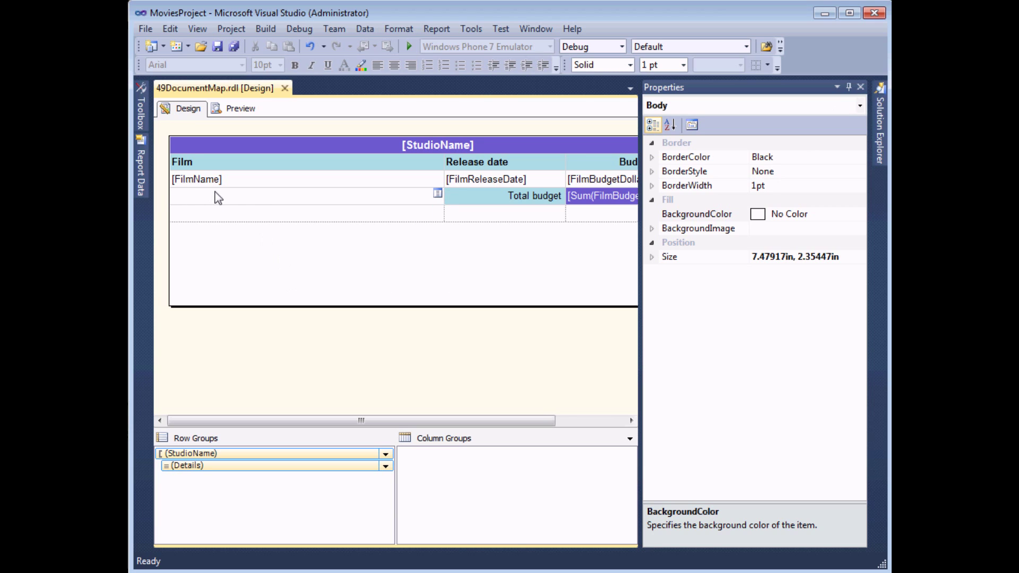
click(298, 203)
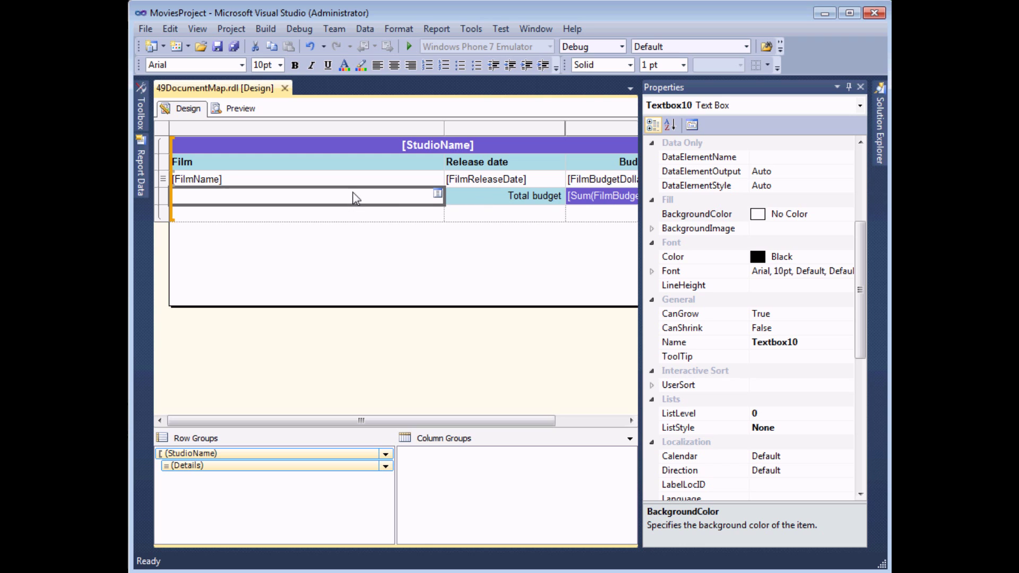
drag(858, 266, 867, 404)
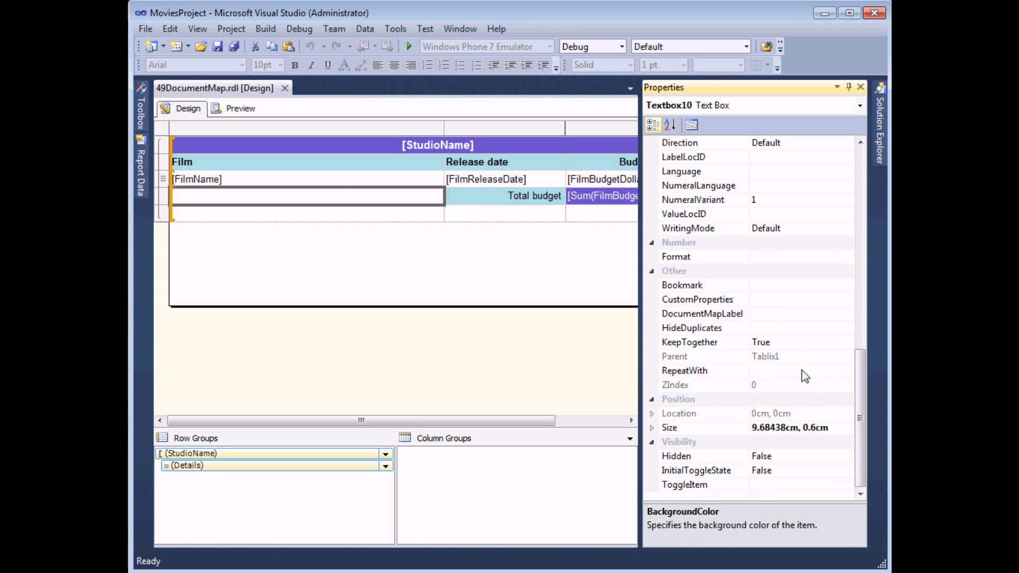
click(772, 314)
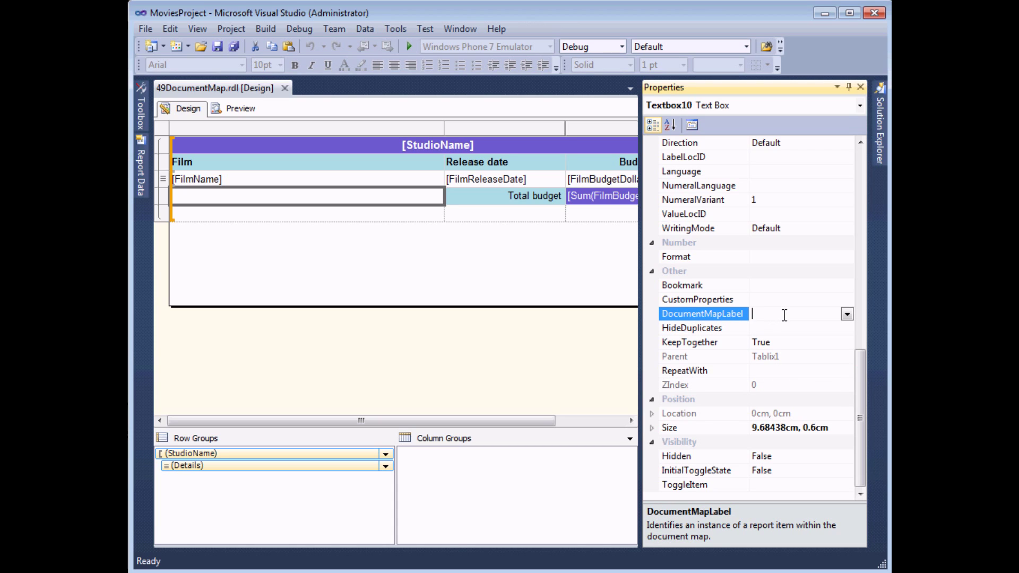
click(847, 315)
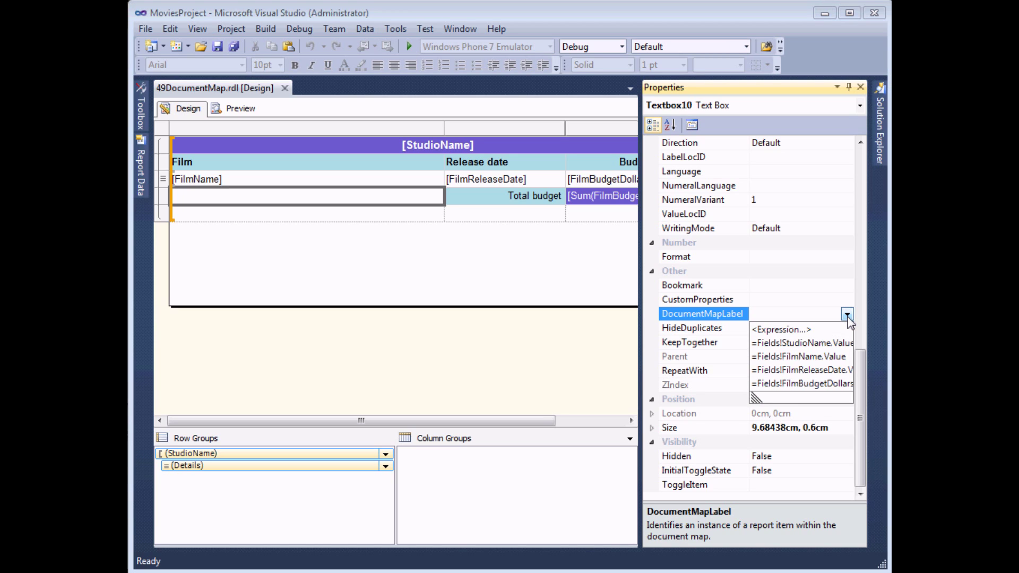
click(773, 330)
- Set Textbox10's DocumentMapLabel expression to ="TOTAL FOR " & Fields!StudioName.Value
click(773, 330)
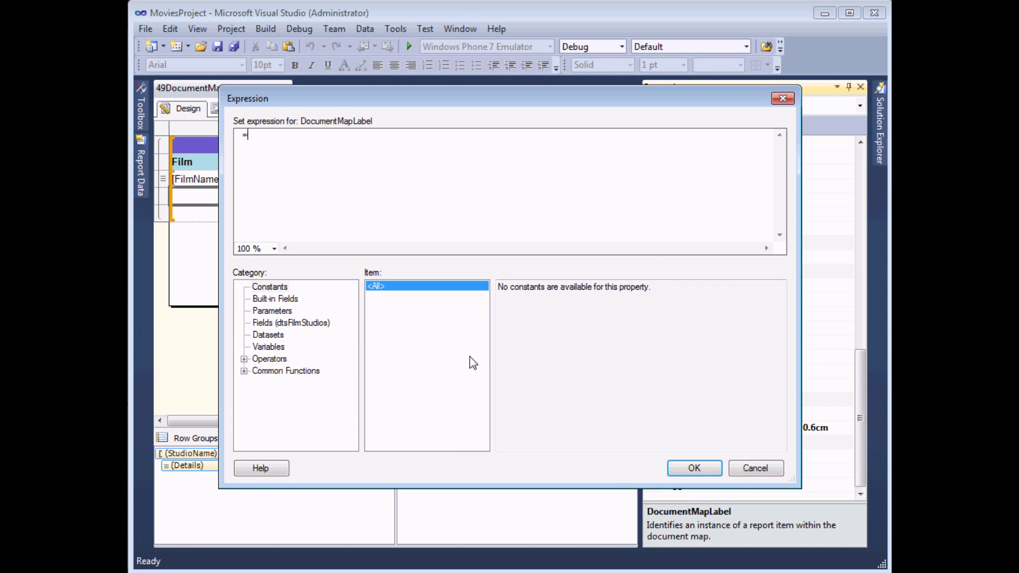
text("TOTAL FOR ")
text(&)
click(284, 324)
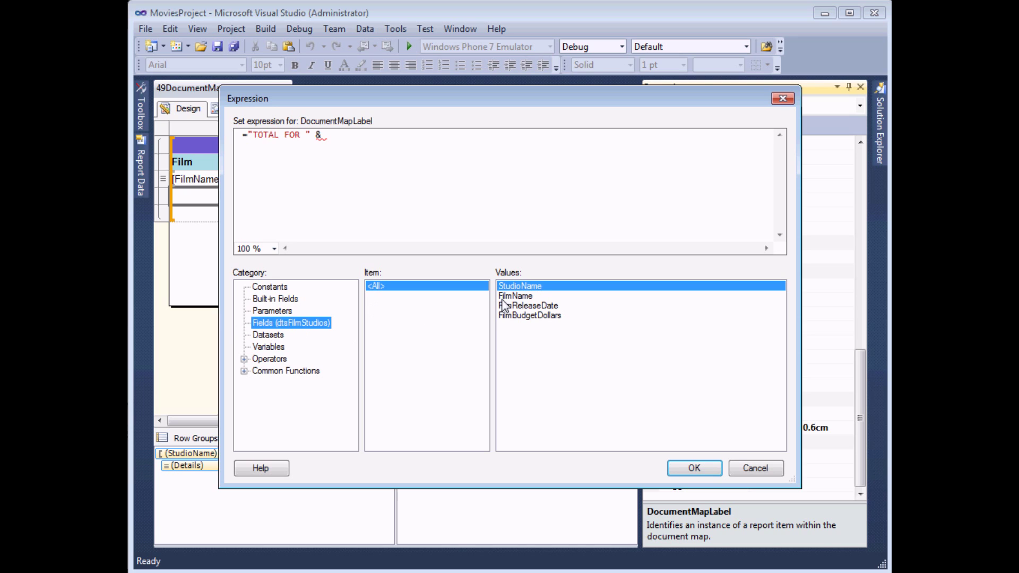
double_click(520, 287)
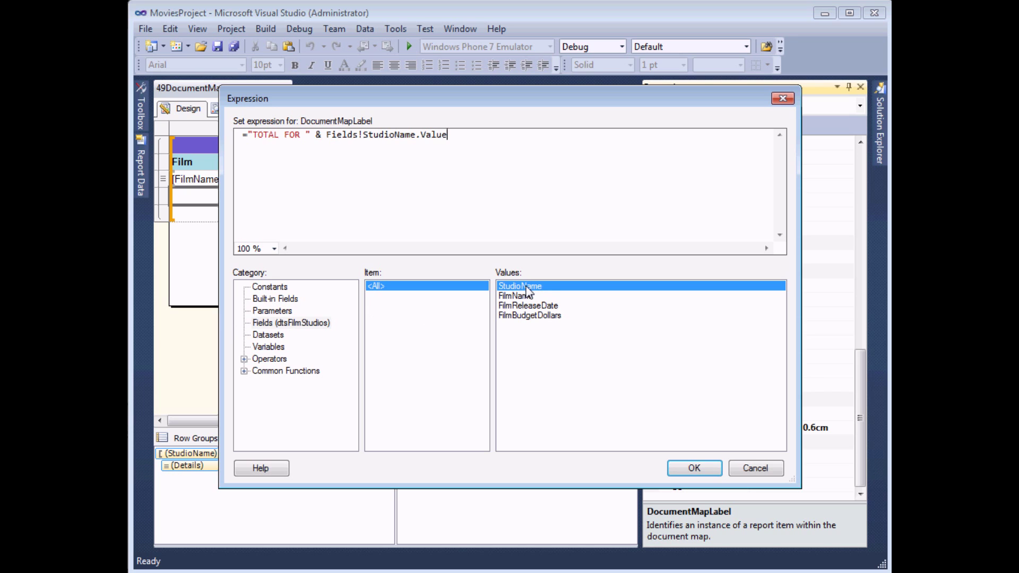
click(689, 469)
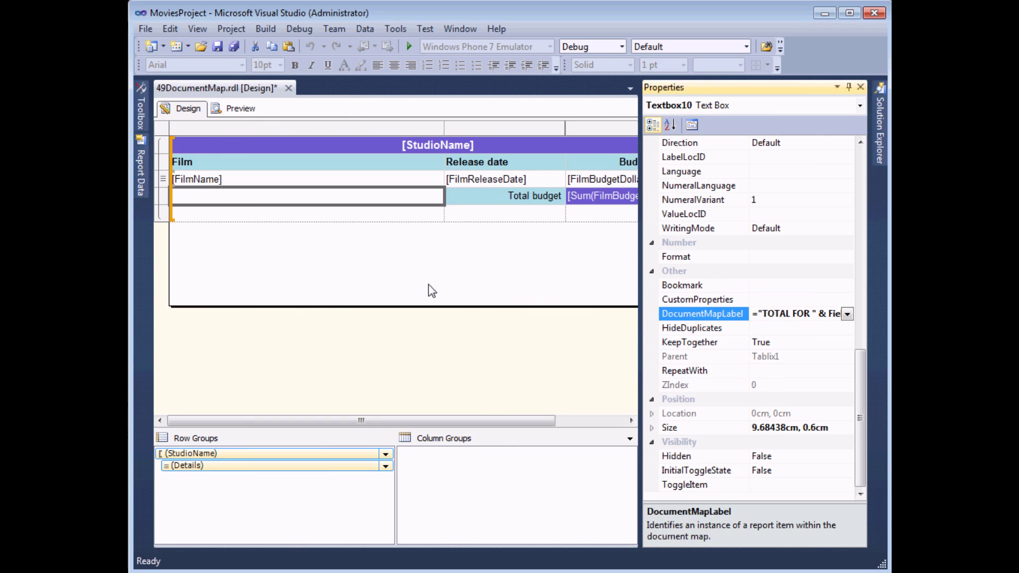
- Preview the report and jump to the TOTAL FOR entry under 20th Century Fox in the document map
click(849, 88)
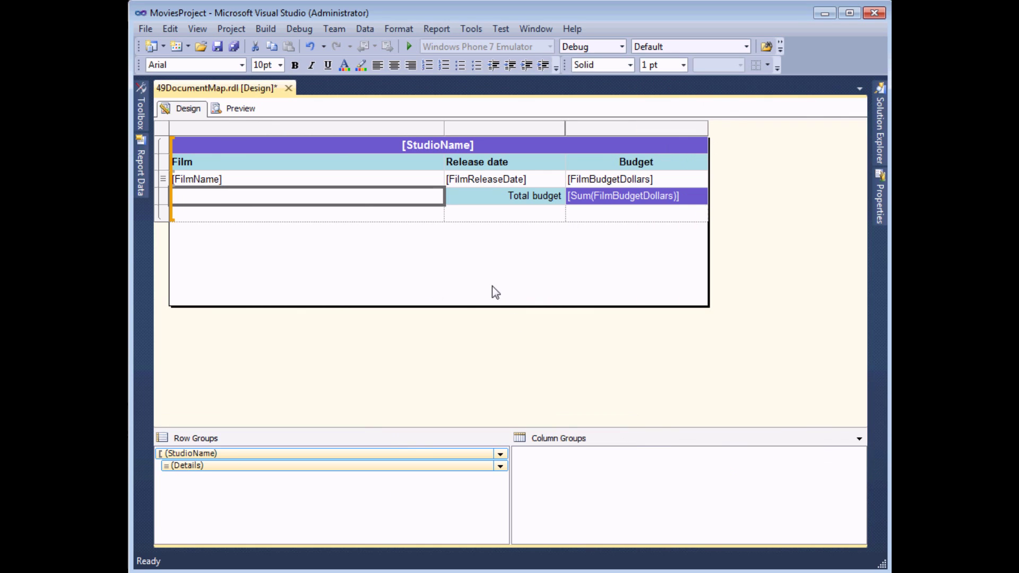
click(241, 109)
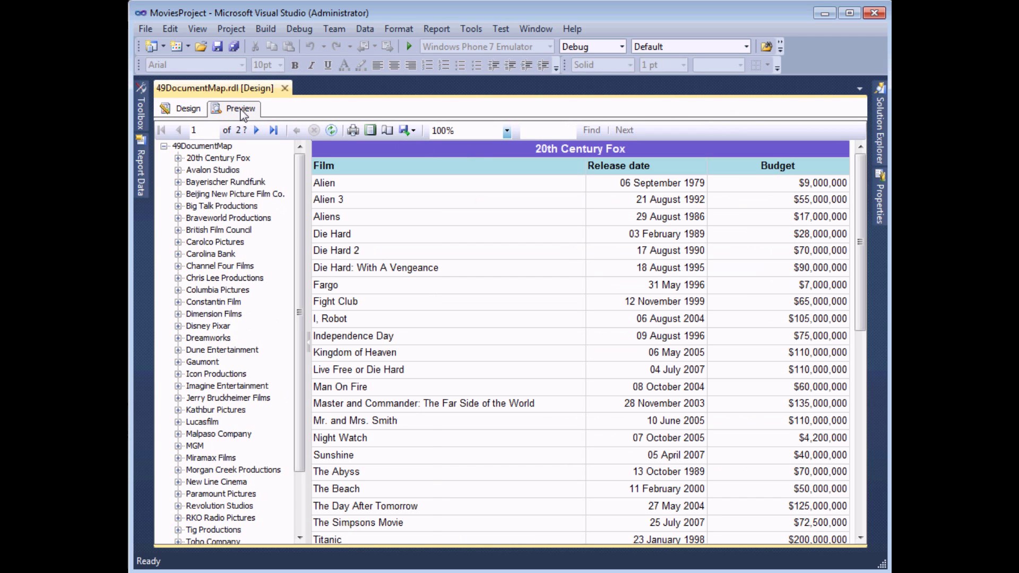
click(179, 159)
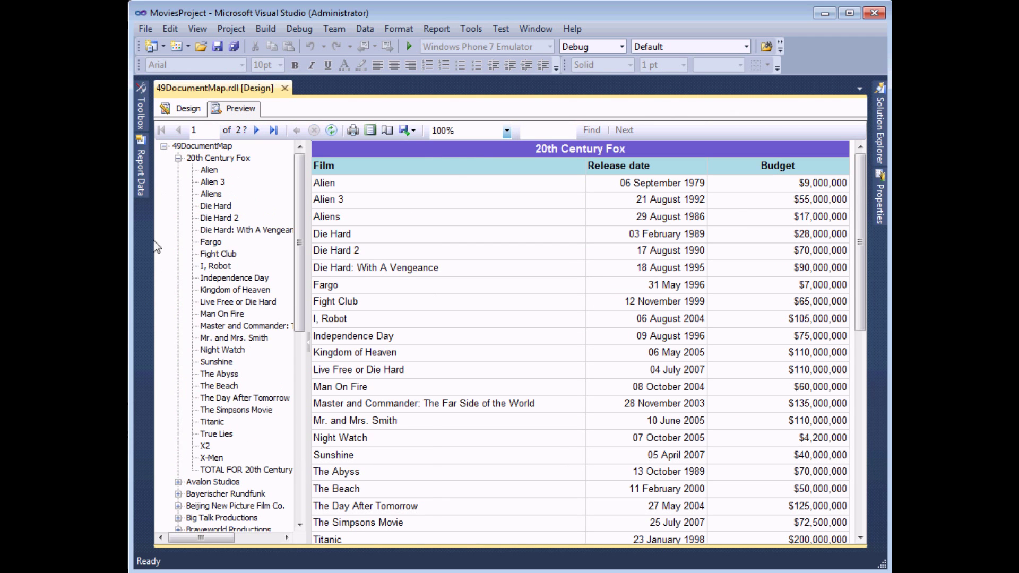
click(232, 470)
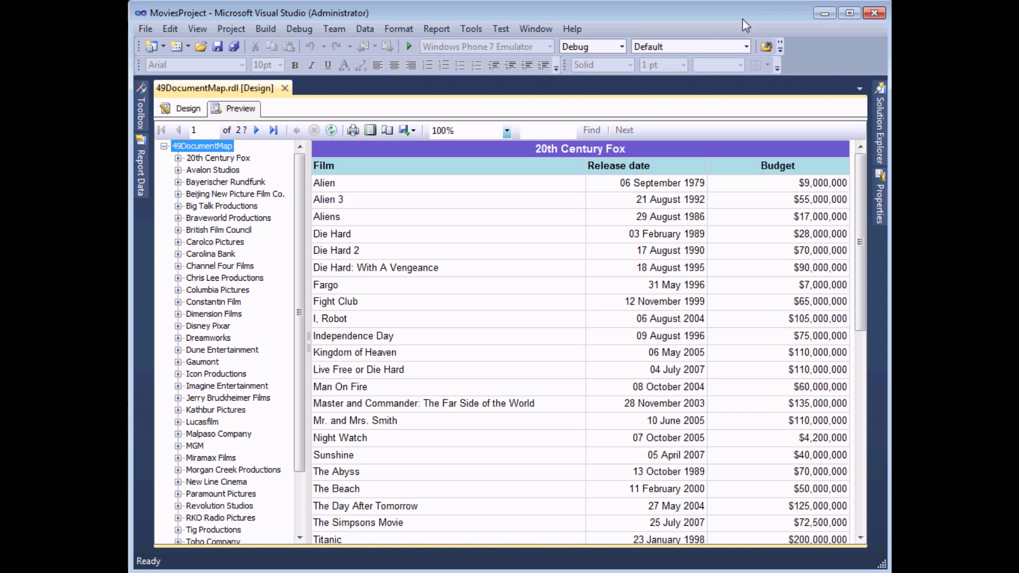
- Check the available export formats without exporting, then bring up the exported Excel workbook
click(414, 131)
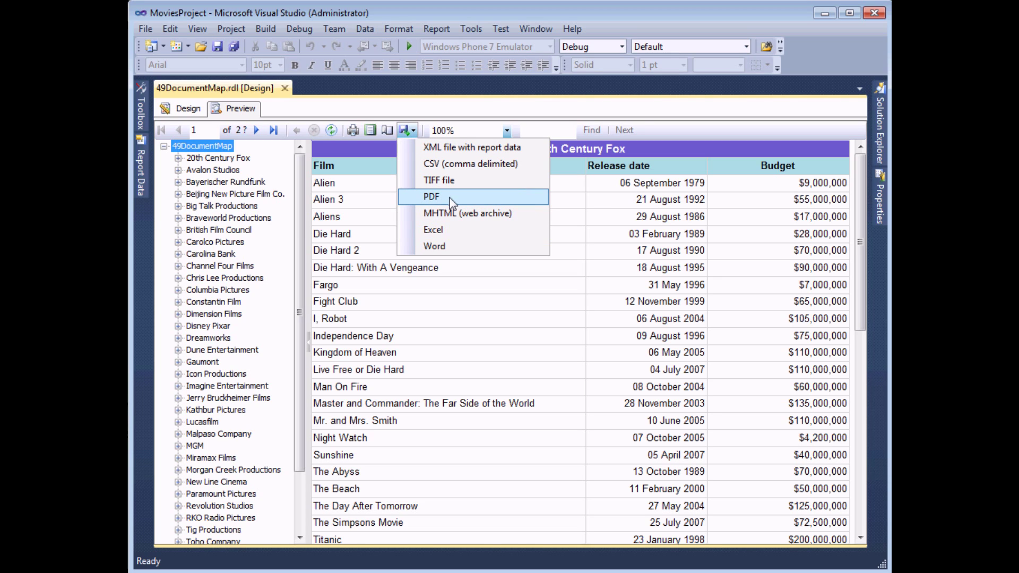
click(366, 149)
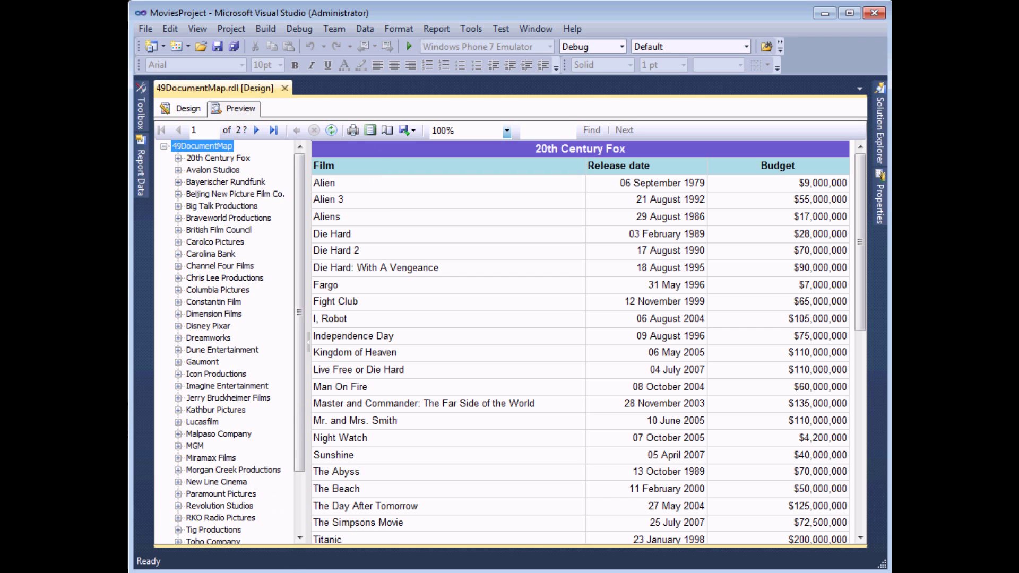
click(276, 556)
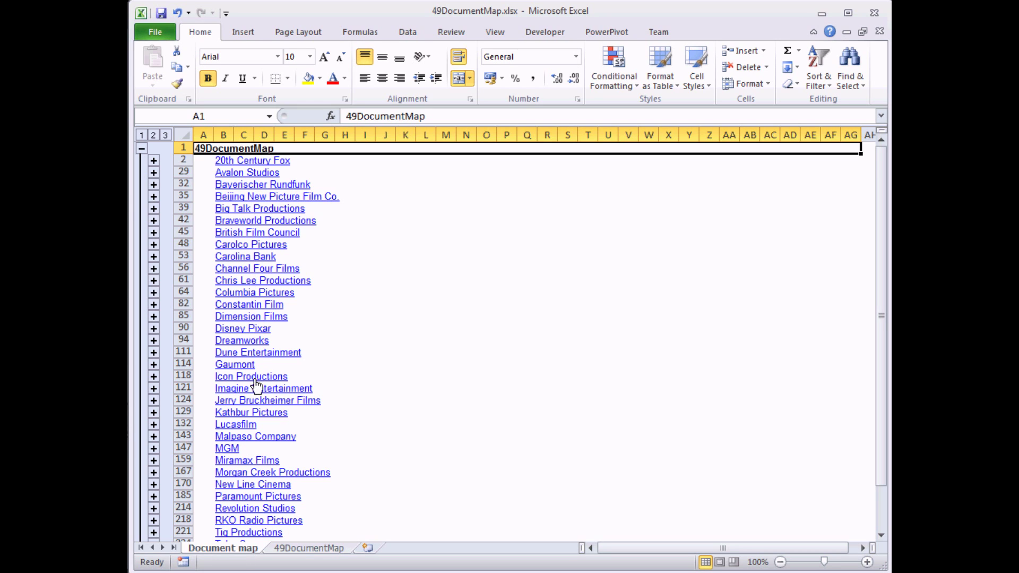
- Expand the 20th Century Fox rows and follow the Die Hard: With A Vengeance hyperlink
click(154, 160)
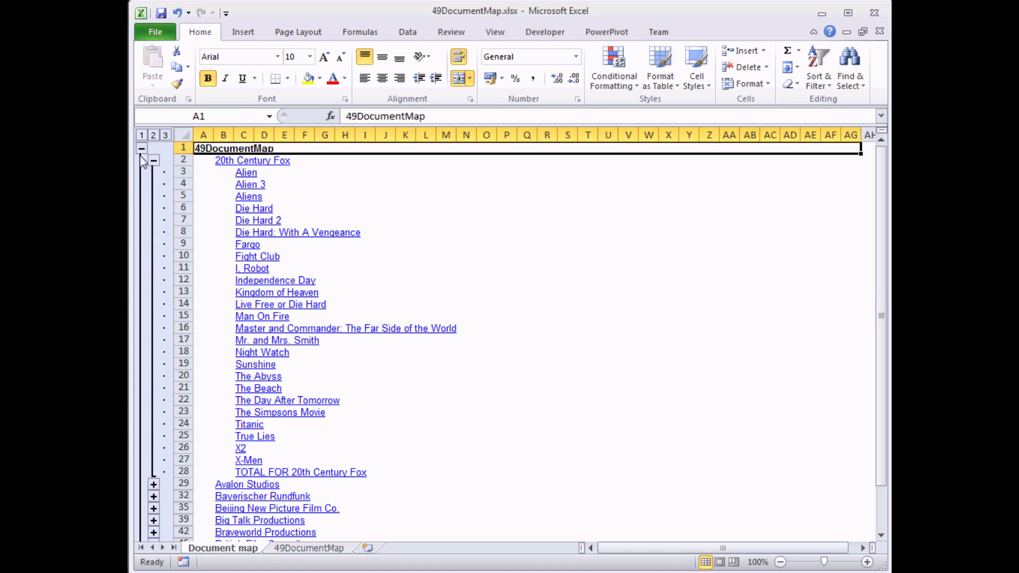
click(258, 233)
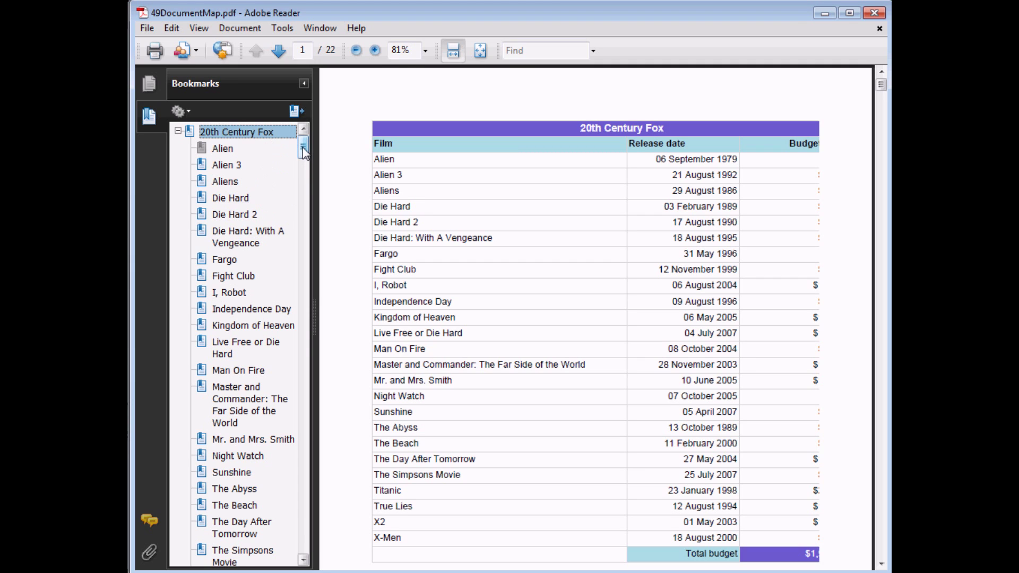
- Follow the TOTAL FOR Avalon Studios bookmark, resize the bookmarks pane, then return to Alien on page 1
drag(304, 148, 304, 172)
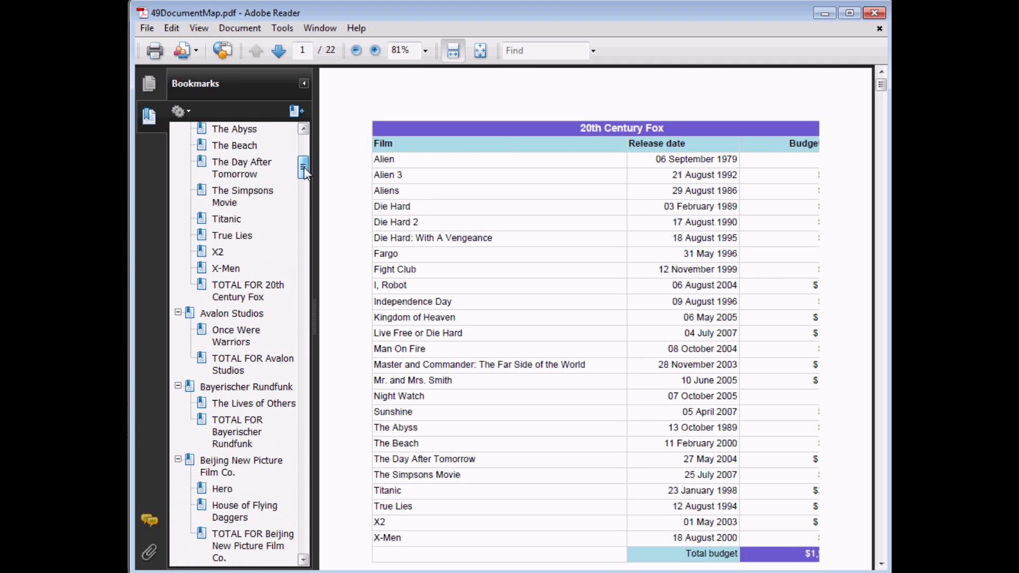
click(245, 366)
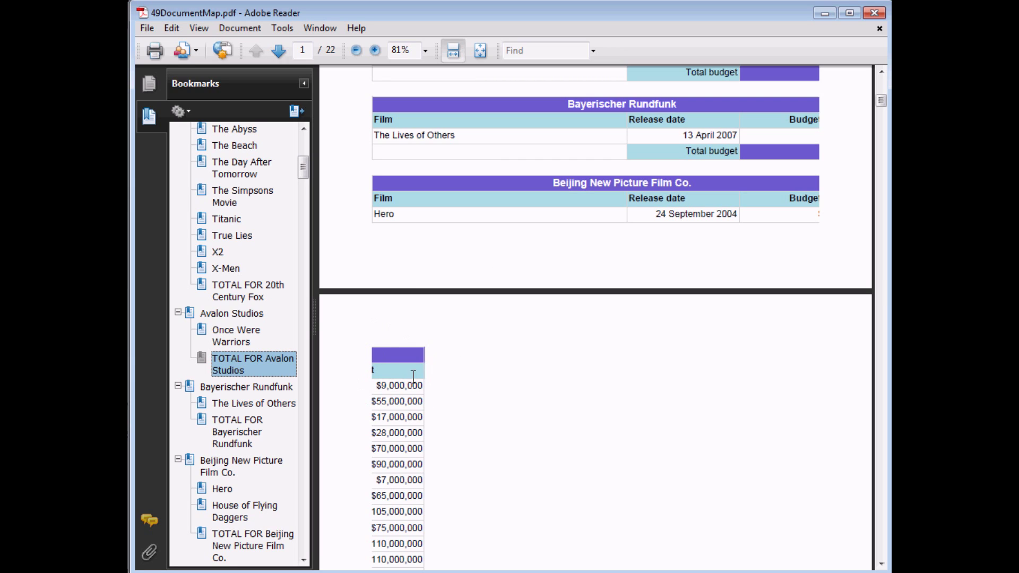
mouse_move(315, 280)
mouse_down()
mouse_move(289, 277)
mouse_move(312, 280)
mouse_up()
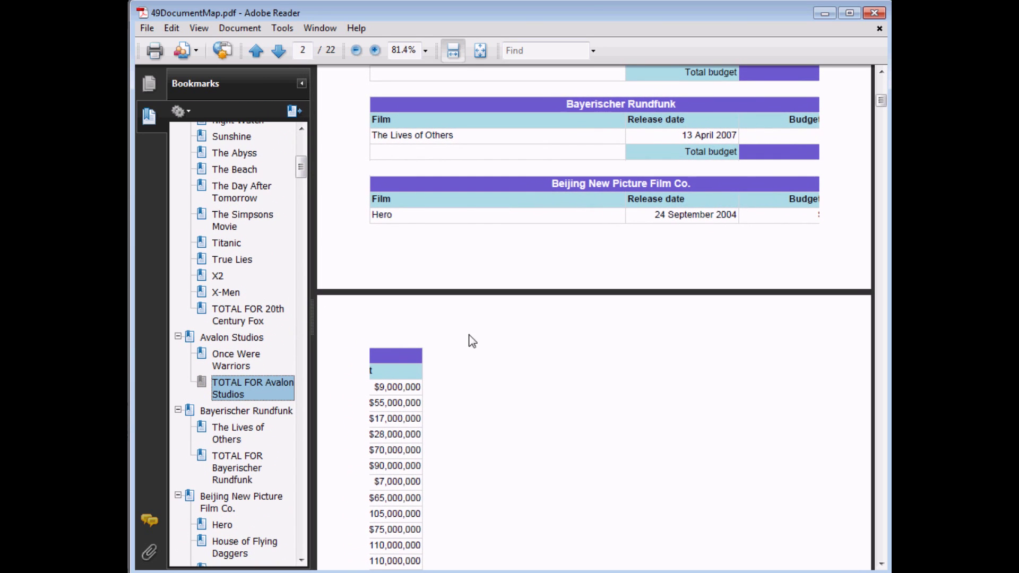
drag(300, 168, 283, 147)
click(222, 148)
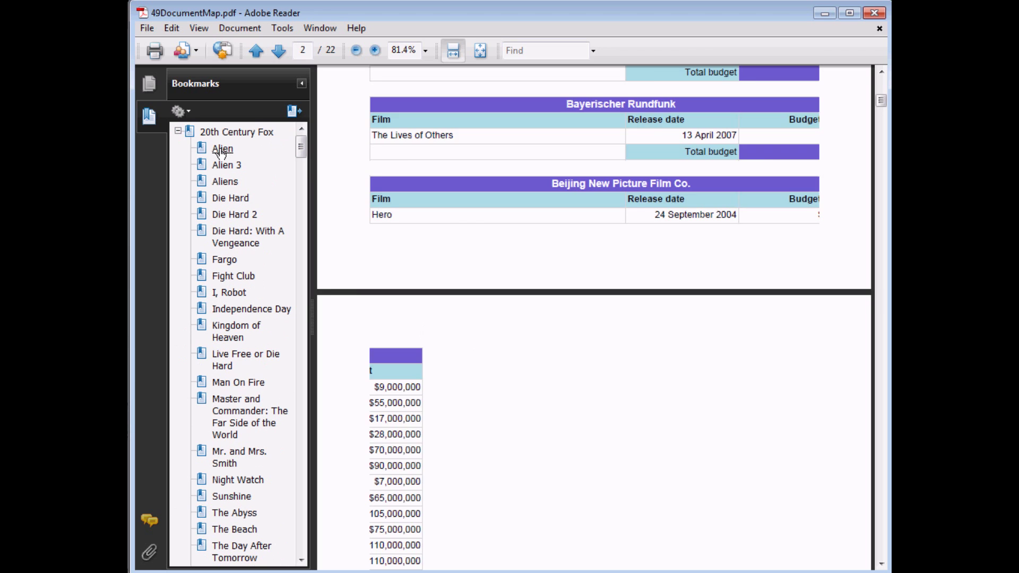